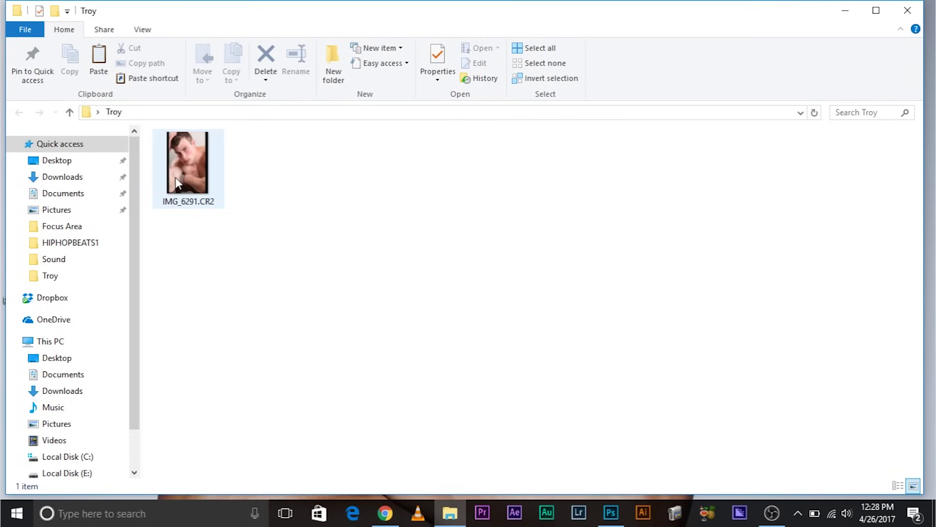
Step: Drag IMG_6291.CR2 from File Explorer into Photoshop so it opens in Camera Raw
drag(178, 183, 471, 280)
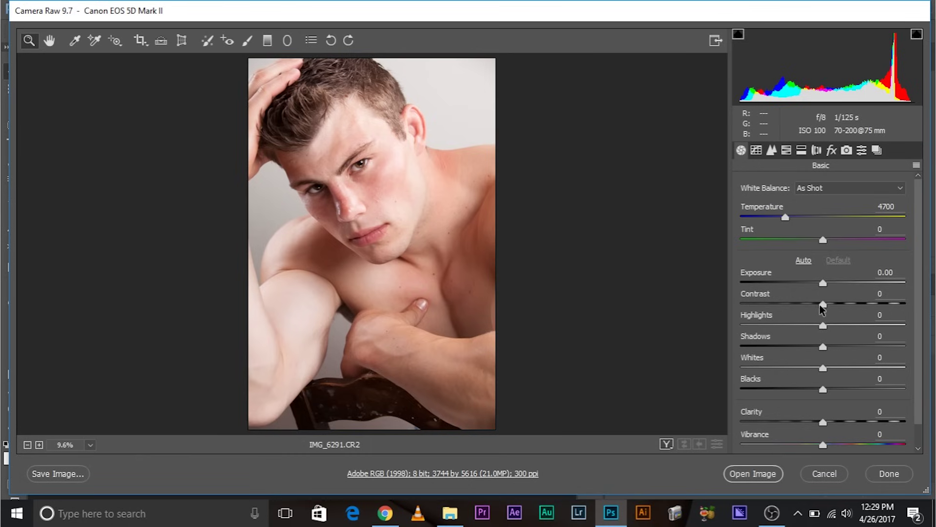
Step: Set Contrast +36 and Highlights -13, then open the photo as a smart object
drag(823, 303, 815, 327)
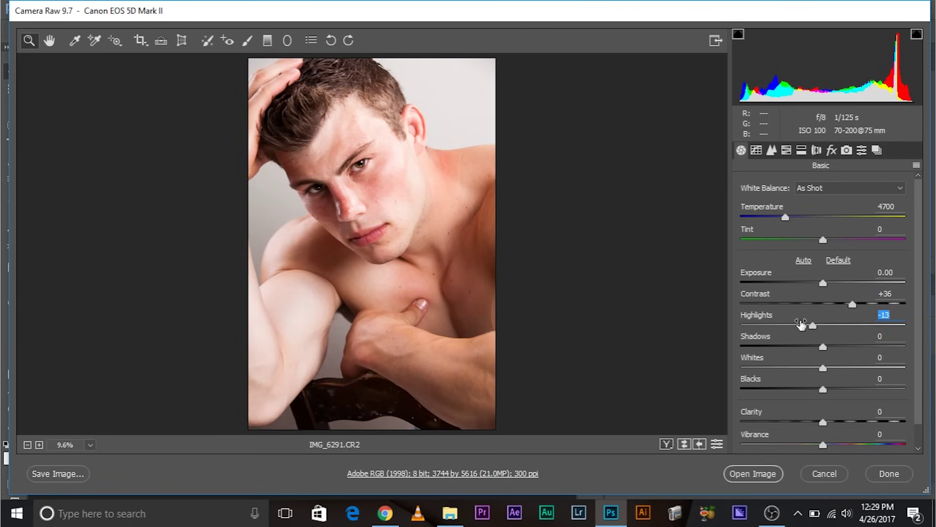
key(shift)
key(shift)
shift+click(756, 474)
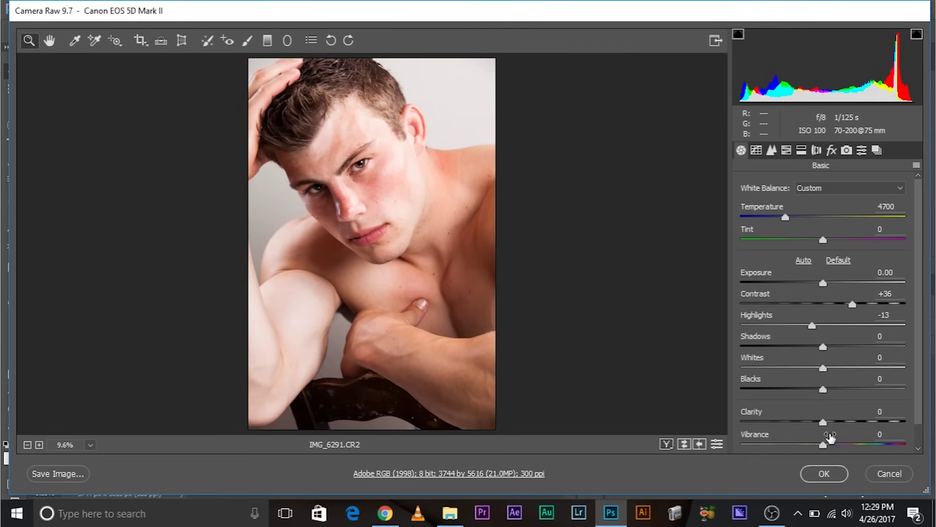
click(896, 477)
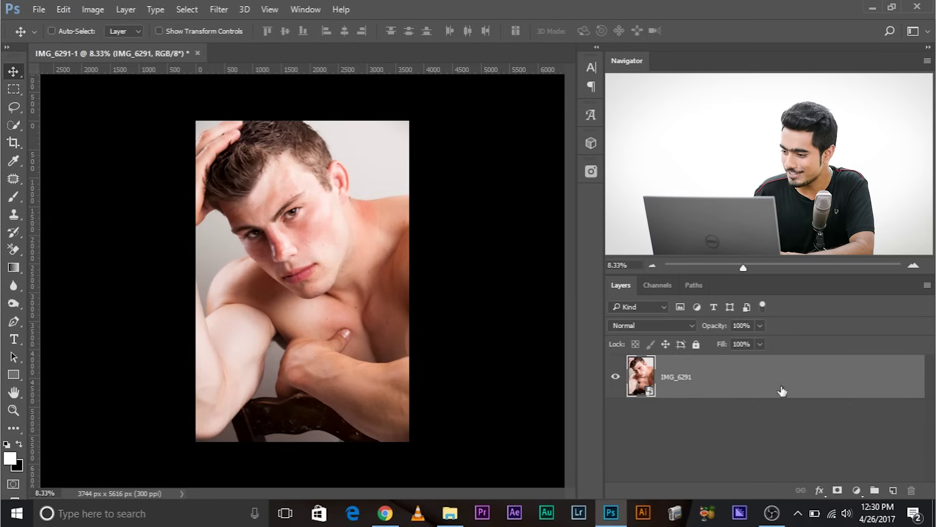
Step: Add a Hue/Saturation adjustment layer and zoom in on the face, nose and cheeks
click(856, 490)
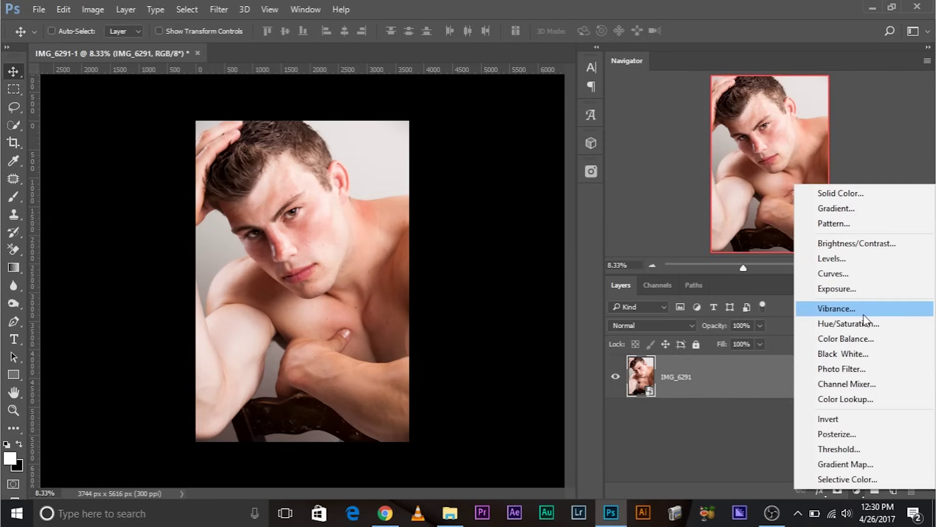
click(858, 324)
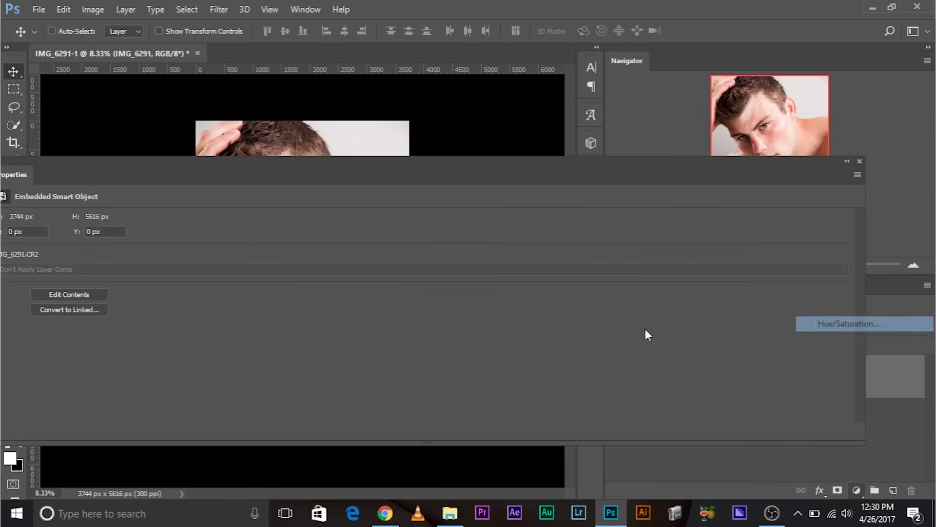
click(860, 162)
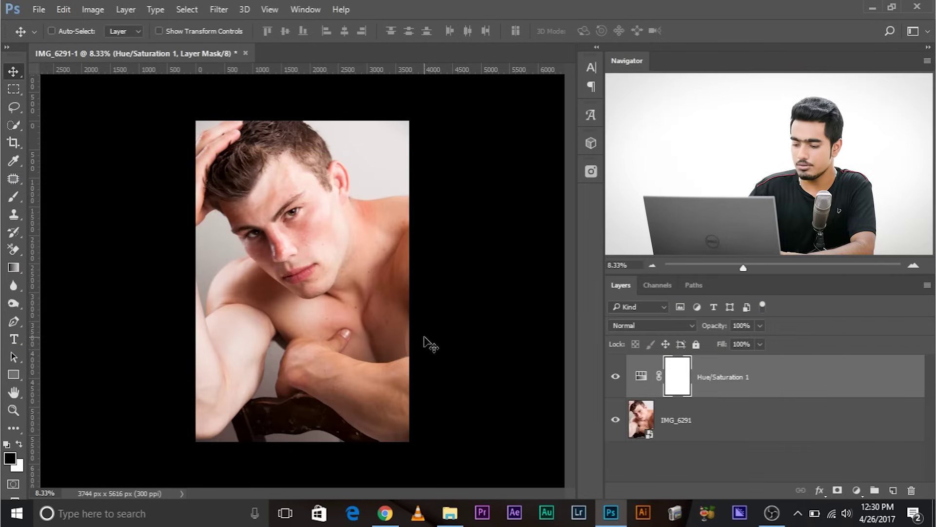
key(ctrl+plus)
key(ctrl+plus)
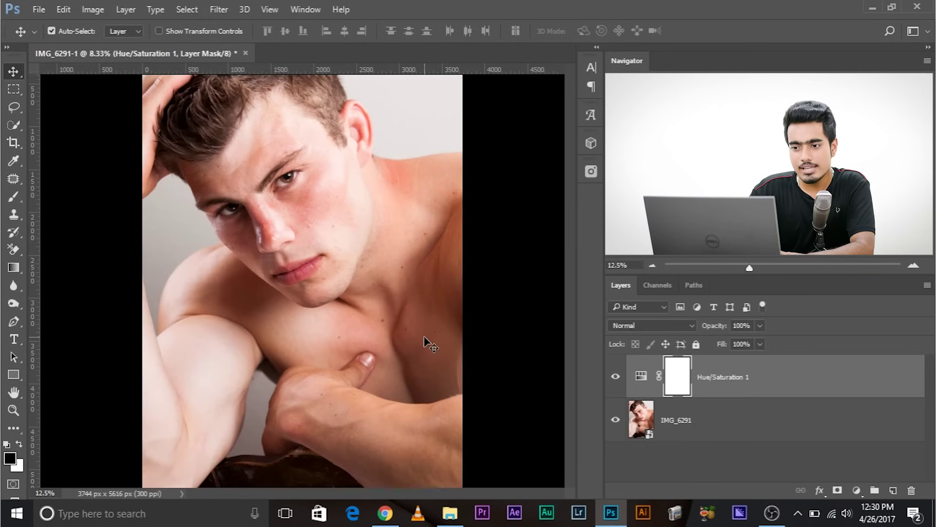
key(ctrl+plus)
key(ctrl+plus)
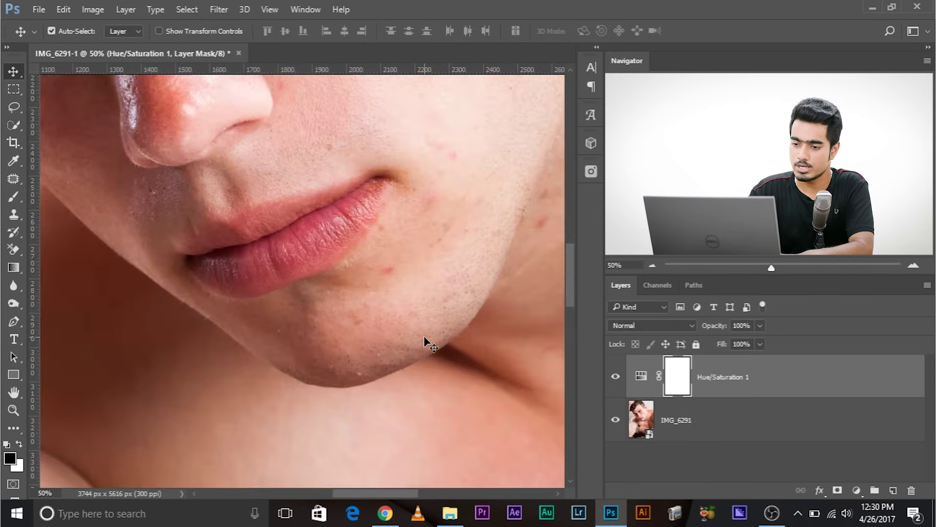
key(ctrl+plus)
drag(455, 266, 321, 396)
drag(376, 376, 311, 425)
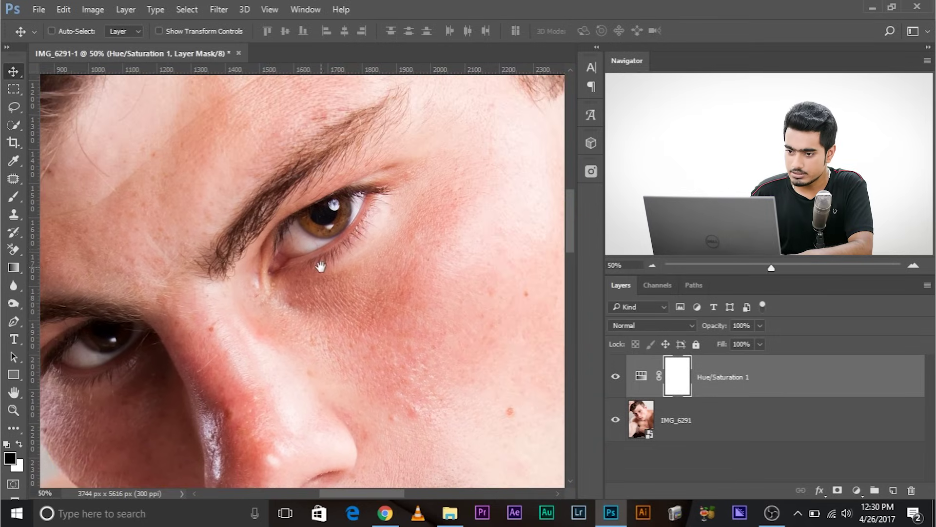
drag(406, 282, 278, 309)
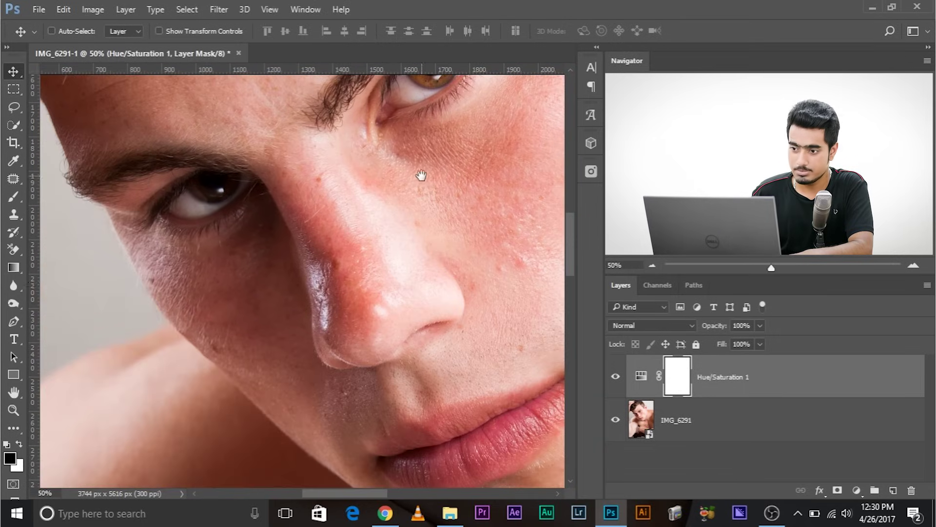
drag(422, 177, 228, 310)
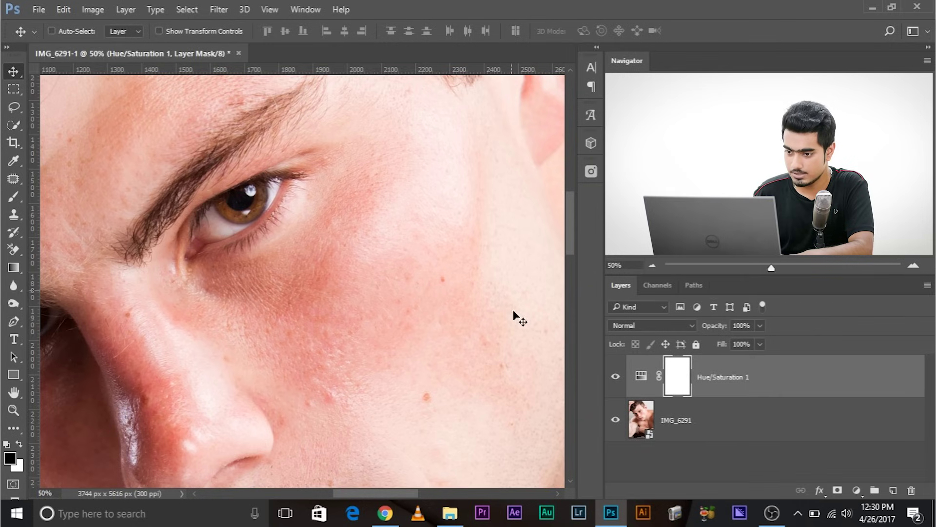
drag(405, 367, 423, 260)
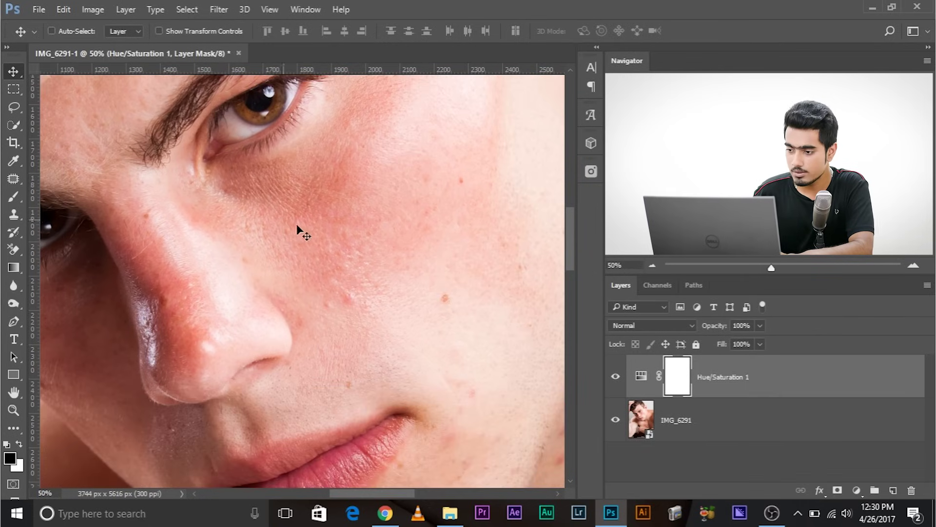
Step: Reopen the Hue/Saturation properties beside the face and sample the red nose to target Reds
double_click(640, 378)
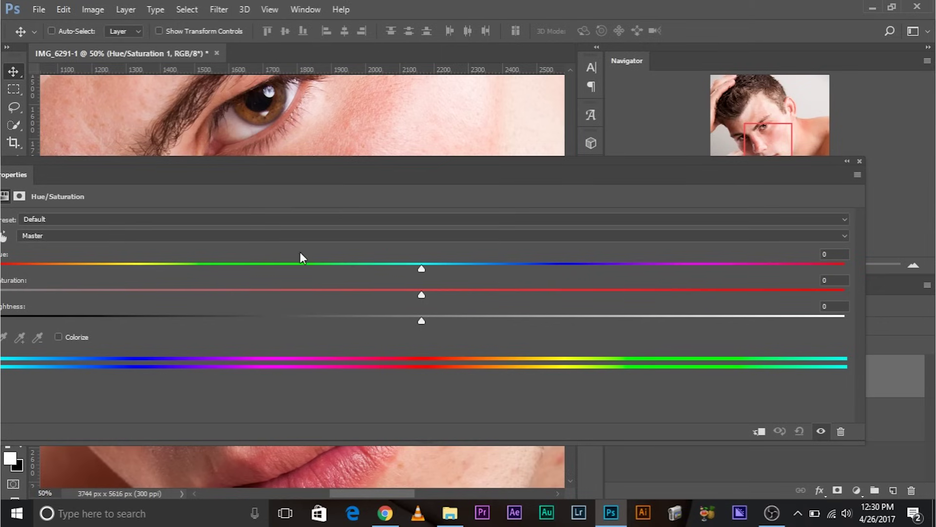
drag(114, 188, 184, 182)
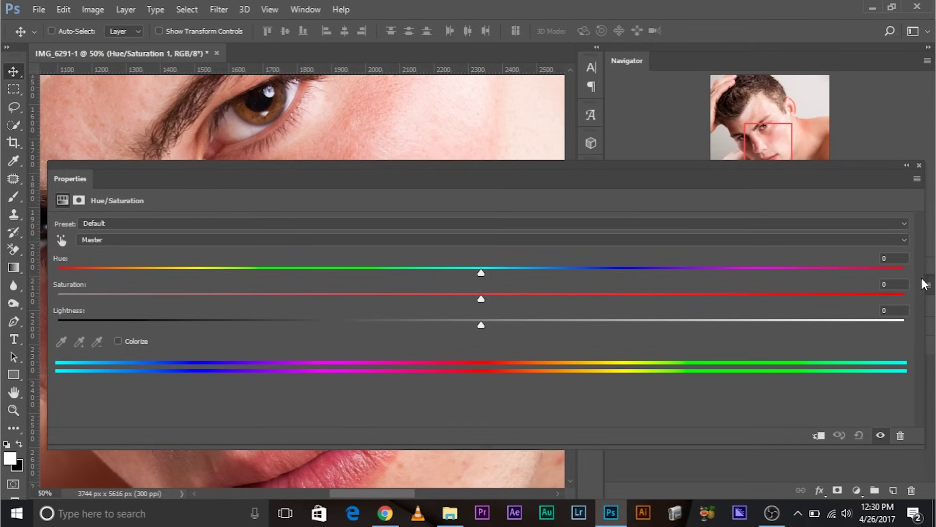
drag(927, 284, 312, 258)
drag(166, 194, 395, 169)
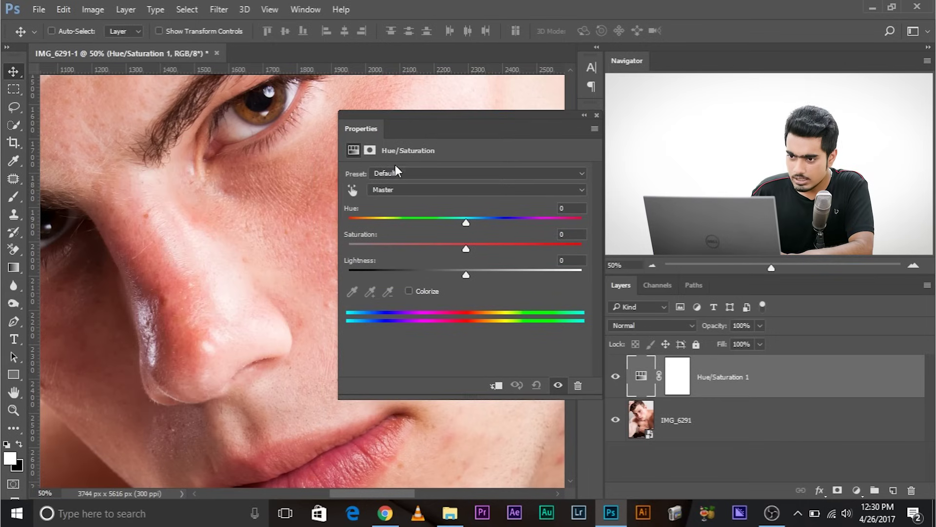
click(353, 190)
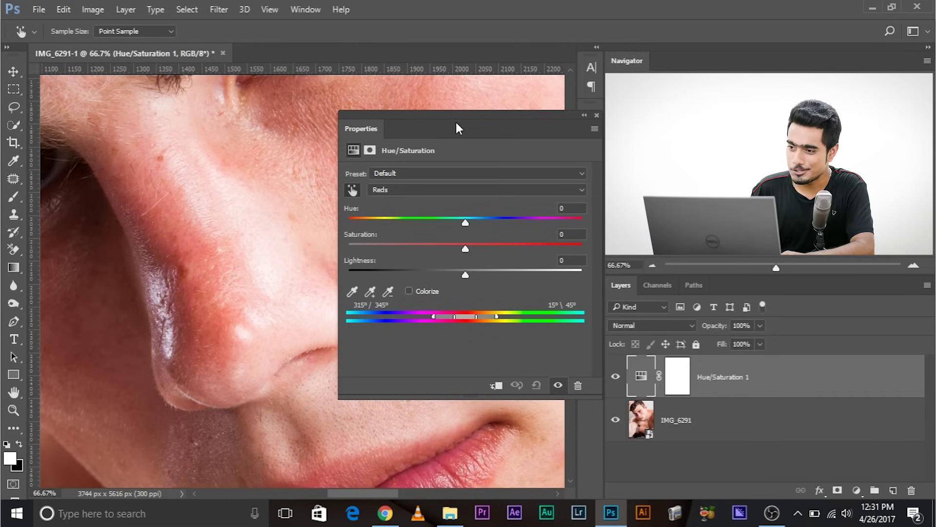
click(597, 115)
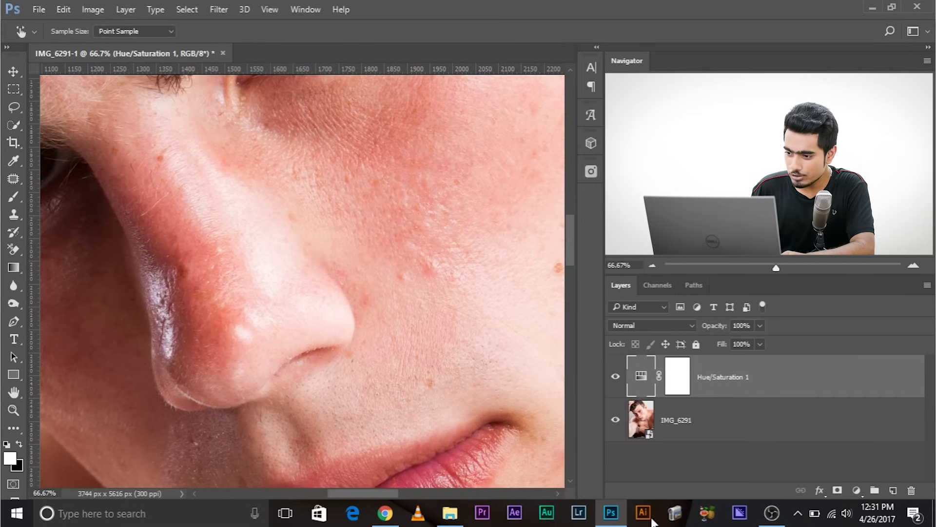
Step: Lasso the red patch along the side of the nose on the photo layer
click(688, 421)
key(v)
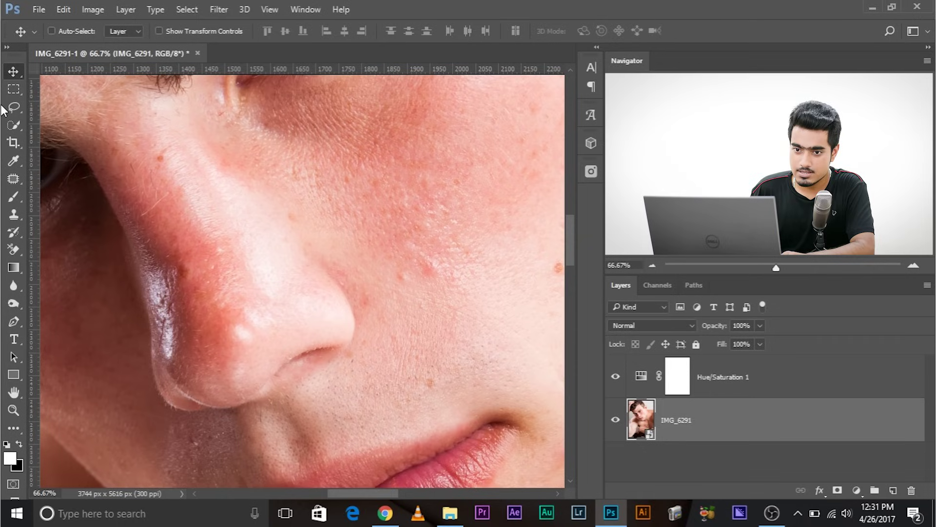
click(14, 105)
drag(133, 171, 154, 300)
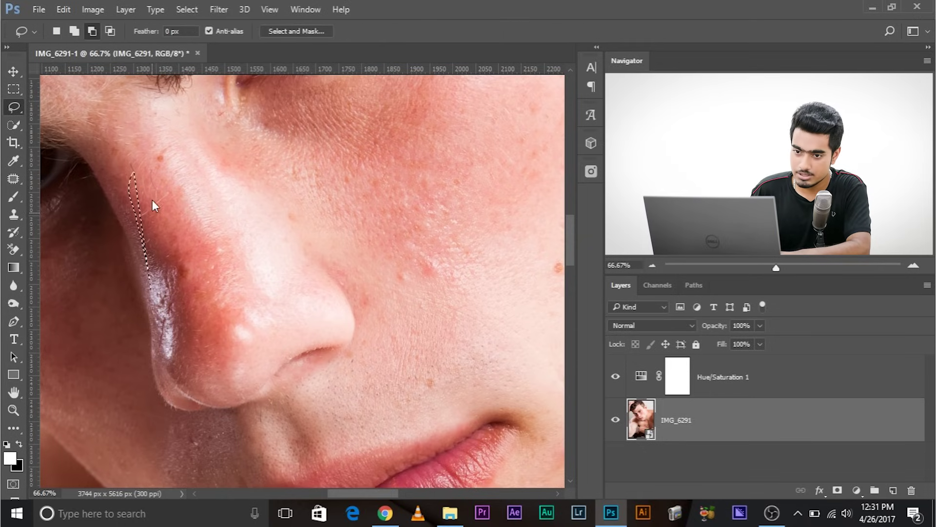
key(ctrl+shift+s)
click(452, 11)
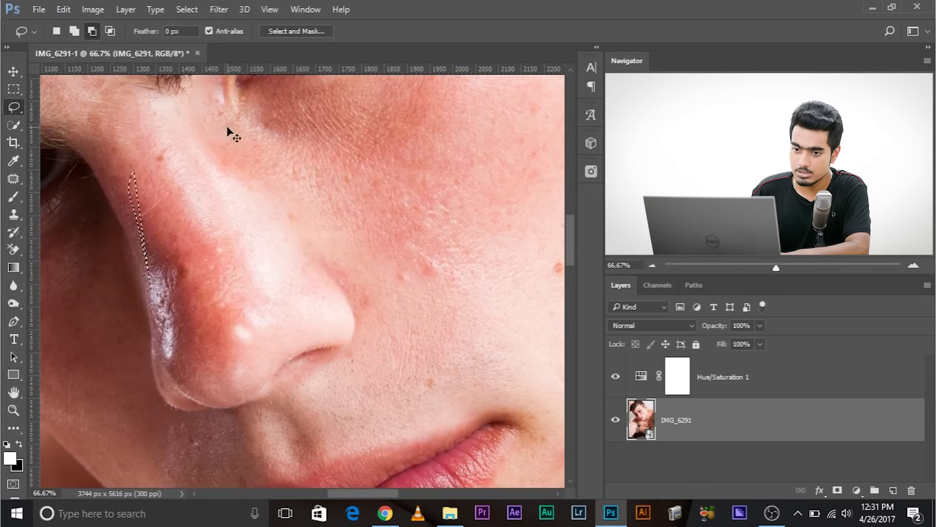
mouse_move(139, 206)
mouse_down()
mouse_move(164, 241)
mouse_move(186, 330)
mouse_move(202, 347)
mouse_move(208, 261)
mouse_move(136, 181)
mouse_up()
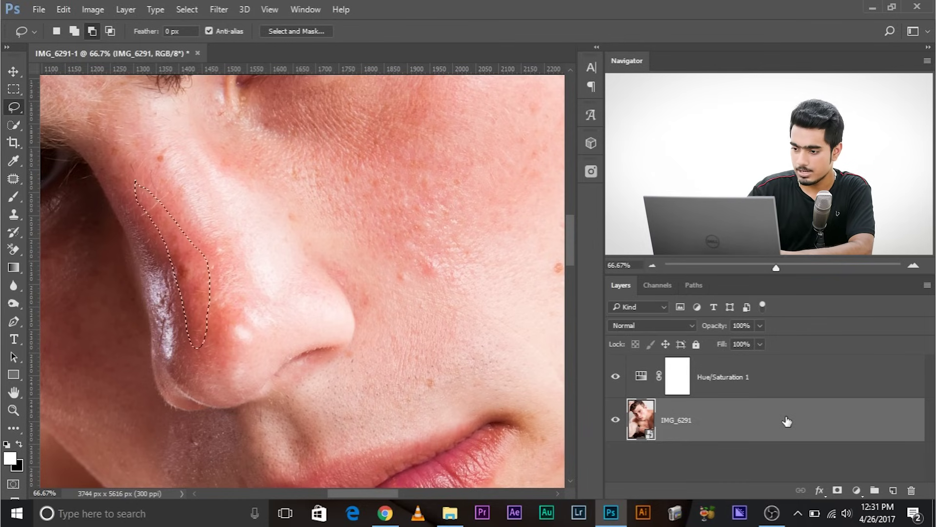
Step: Copy the patch to Layer 1 and fill it with its average colour
key(ctrl+j)
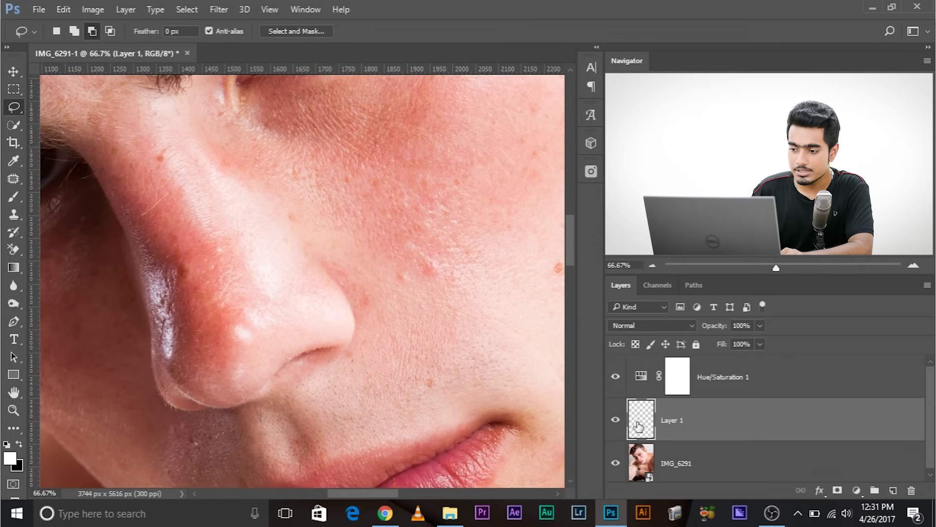
alt+click(616, 421)
alt+click(616, 421)
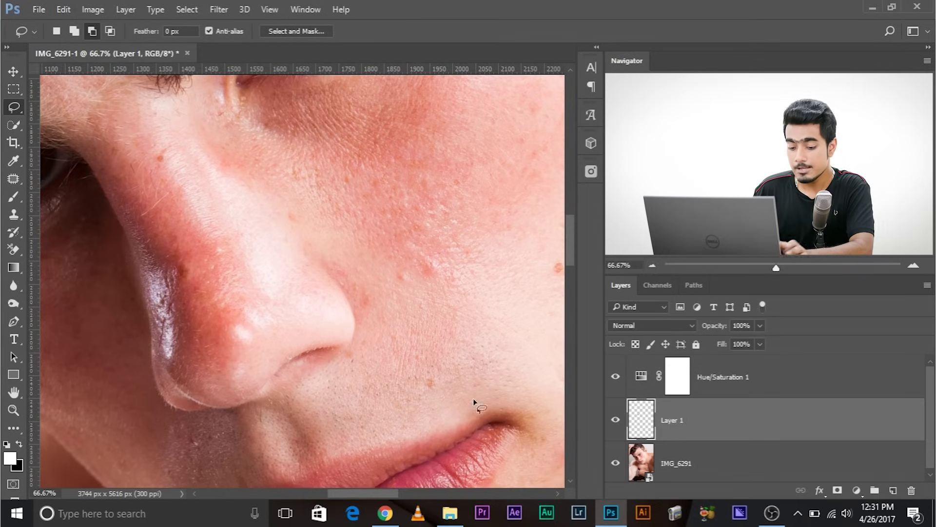
ctrl+click(645, 420)
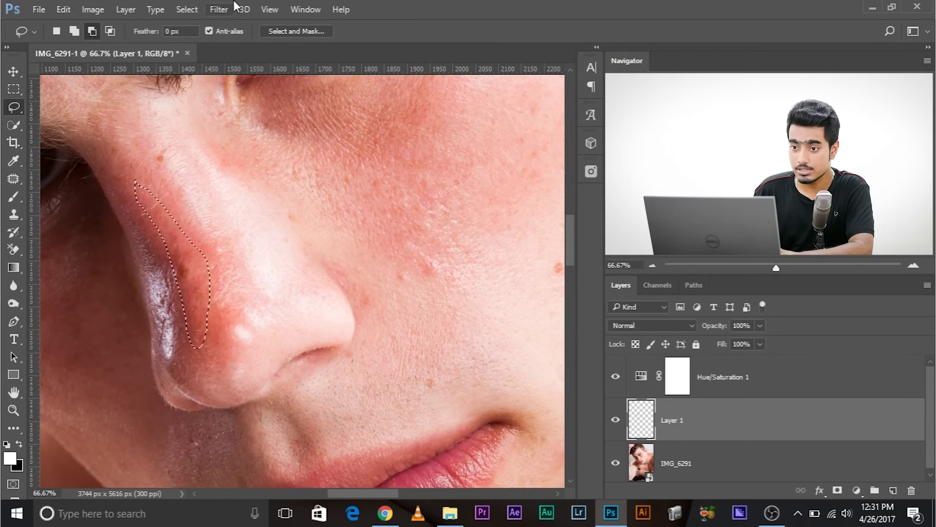
click(220, 11)
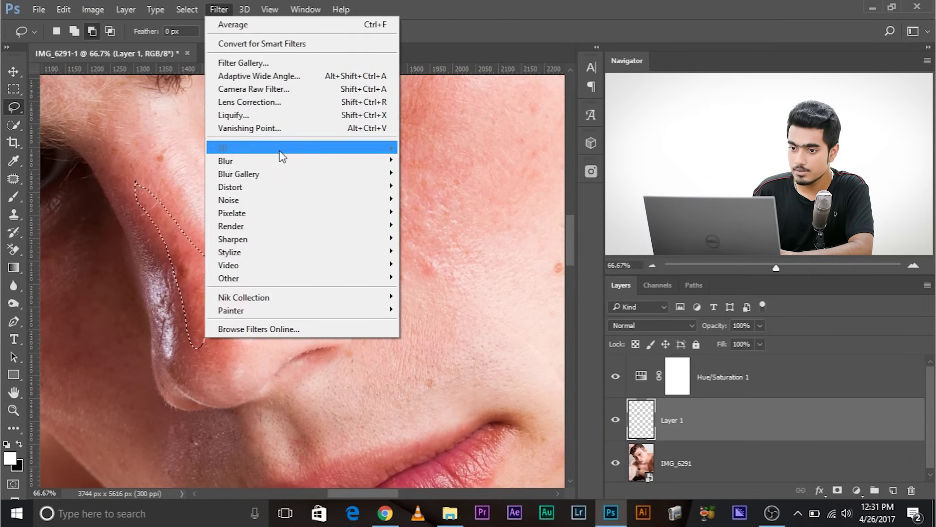
mouse_move(291, 161)
click(444, 160)
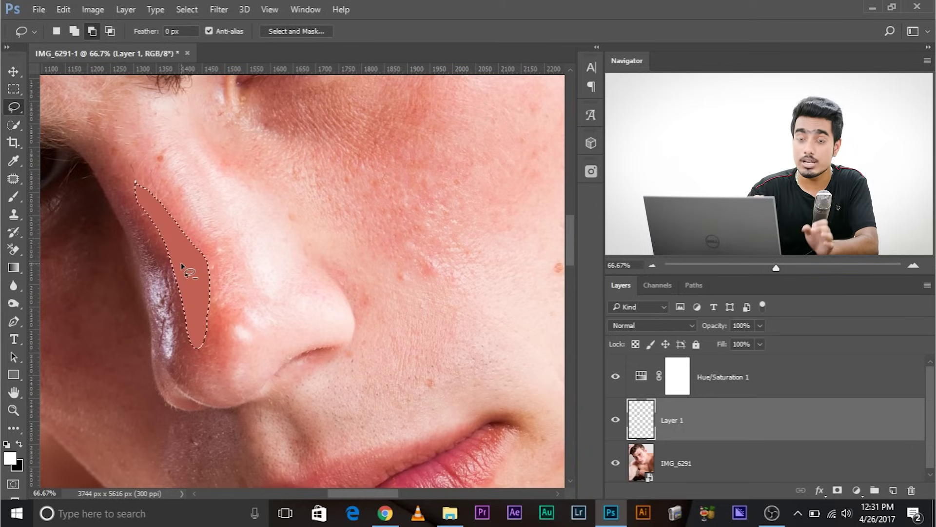
Step: Inspect the filled nose patch up close, deselect it, and zoom back out
key(ctrl+plus)
key(ctrl+plus)
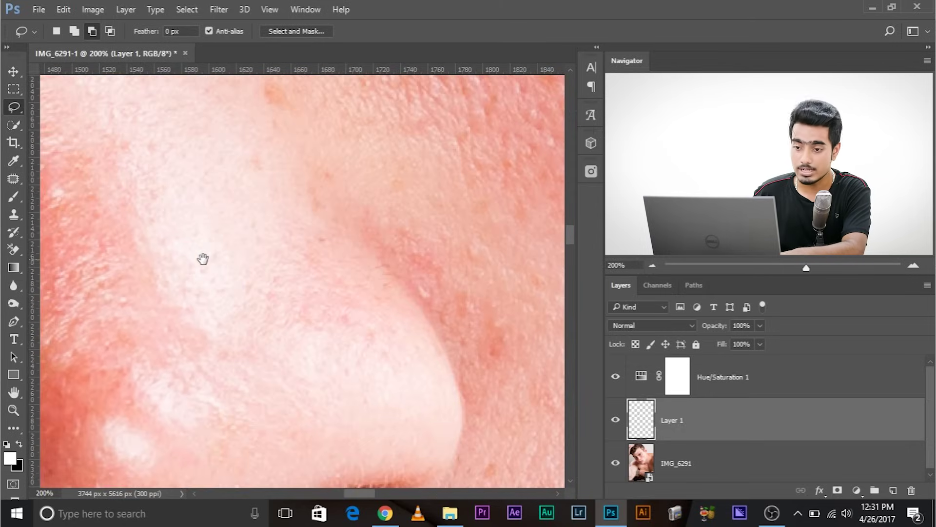
drag(203, 259, 558, 285)
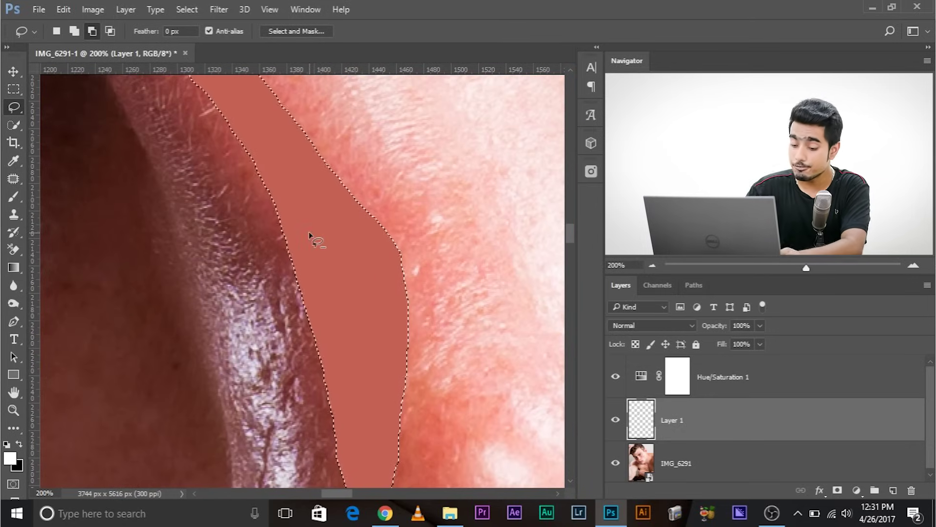
key(ctrl+d)
key(ctrl+minus)
key(ctrl+minus)
key(ctrl+minus)
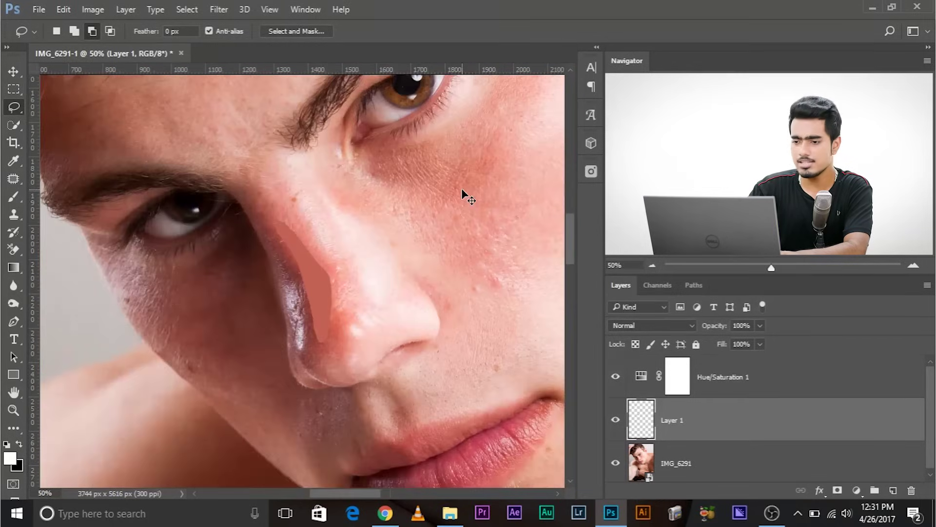
drag(464, 190, 367, 210)
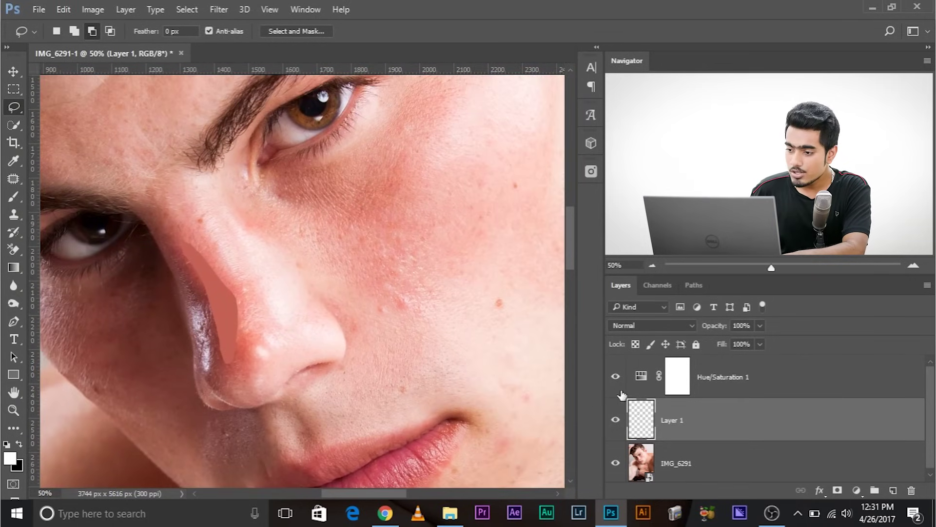
Step: Sample the nose's red skin in Hue/Saturation 1 to target Reds, then delete Layer 1
double_click(641, 377)
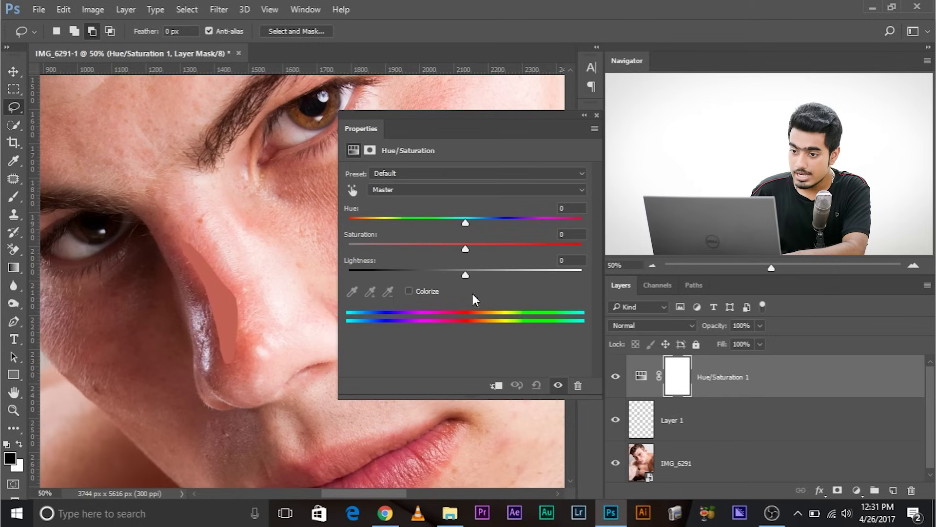
click(352, 191)
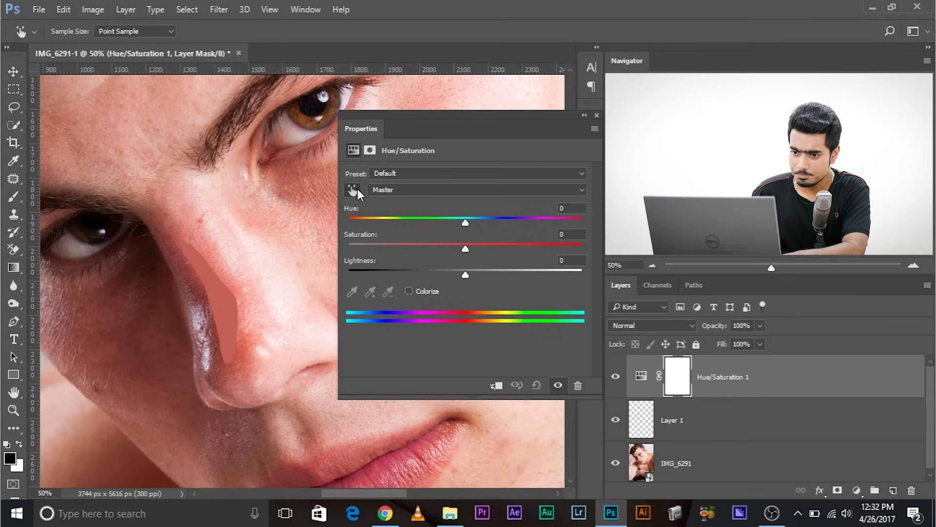
click(221, 302)
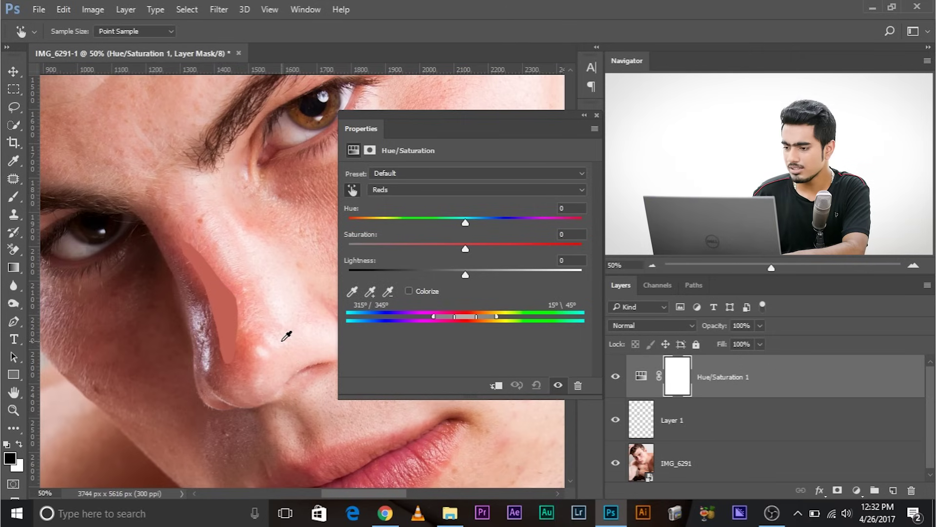
drag(809, 412, 911, 490)
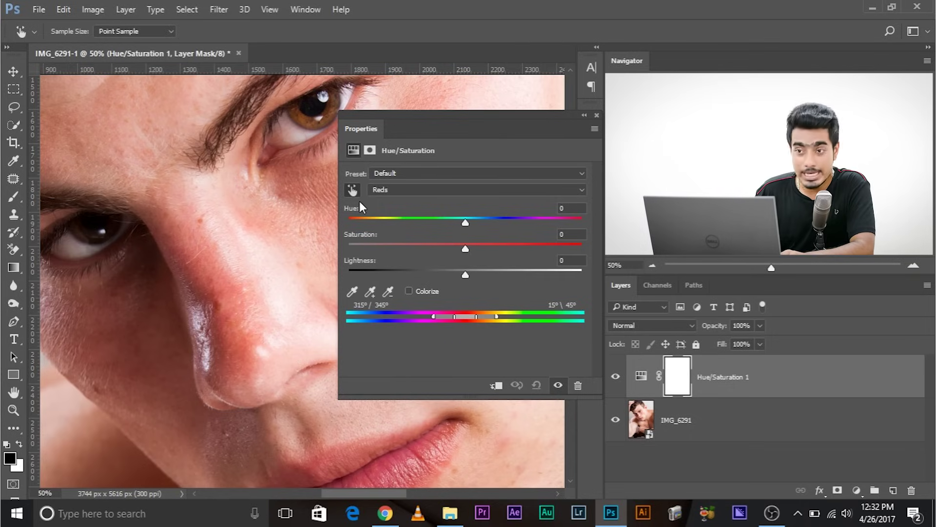
Step: Shift the Reds hue to -180 and look over the face to see the targeted areas
drag(470, 220, 349, 217)
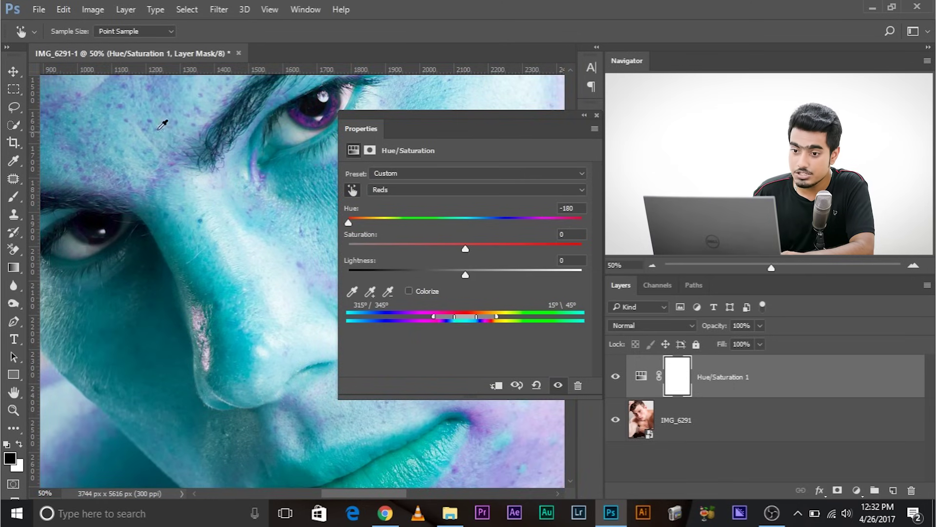
drag(216, 138, 90, 337)
key(ctrl+minus)
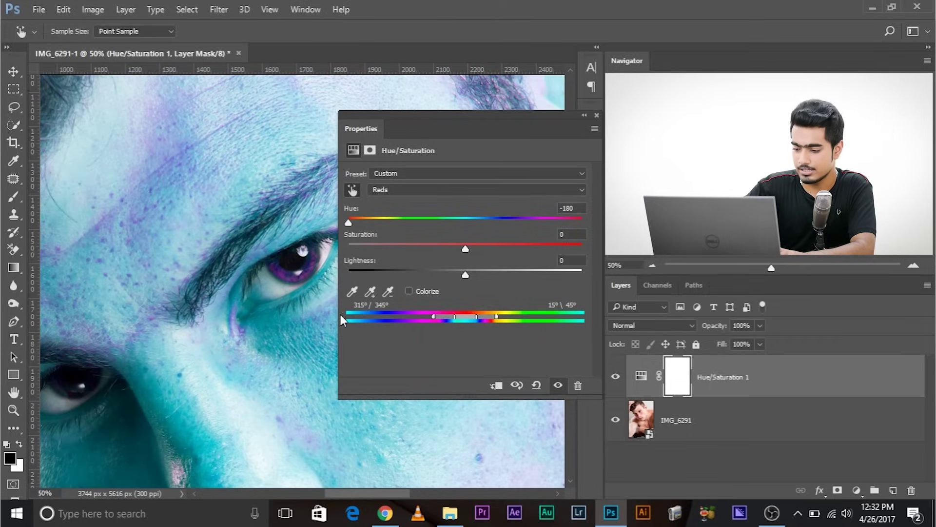
key(backslash)
key(ctrl+minus)
key(ctrl+minus)
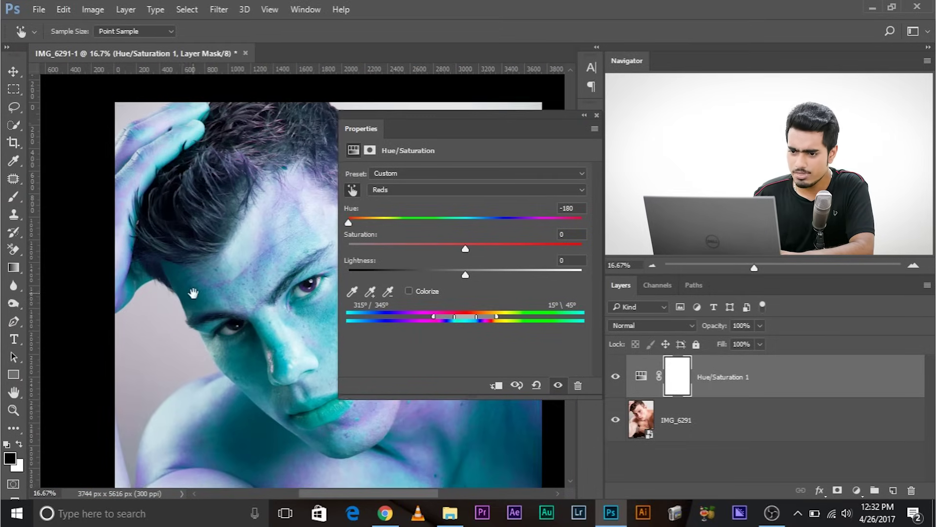
drag(203, 295, 117, 263)
key(ctrl+plus)
key(ctrl+plus)
key(ctrl+plus)
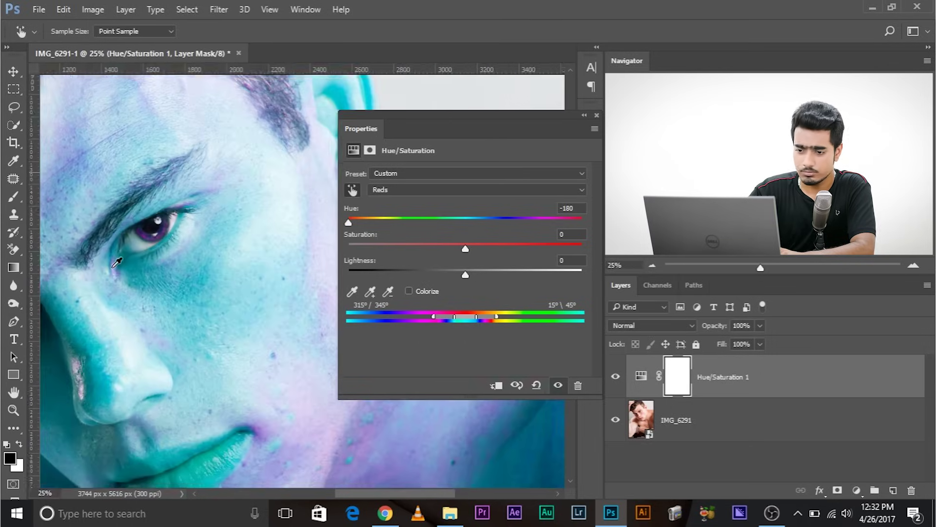
drag(112, 268, 274, 188)
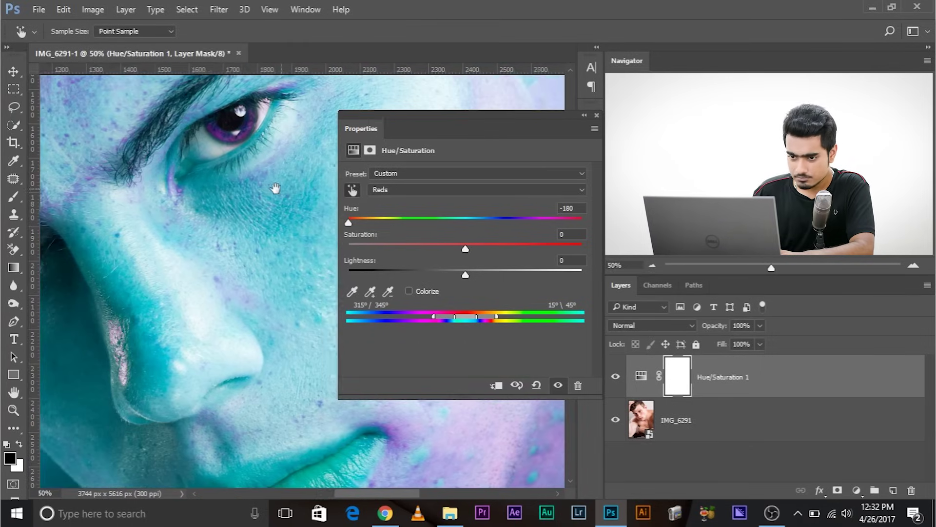
drag(191, 272, 280, 222)
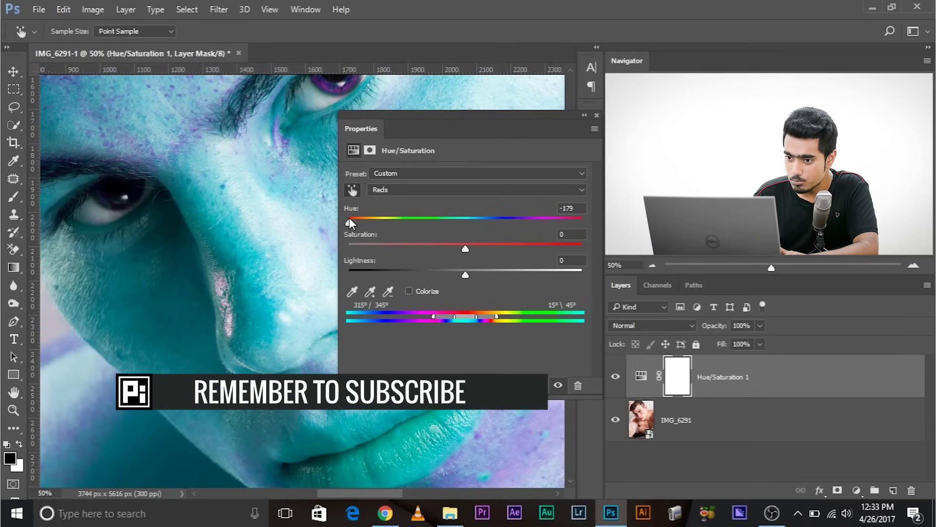
mouse_move(349, 217)
mouse_down()
mouse_move(415, 218)
mouse_move(338, 221)
mouse_up()
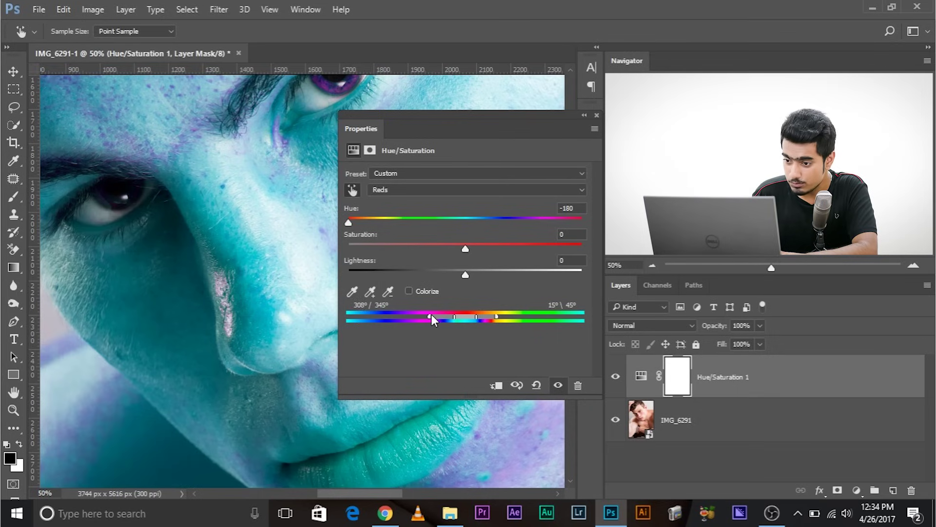
Step: Narrow the colour-range handles to about 352°/2°–13°\30° so only red skin turns cyan
drag(431, 316, 471, 316)
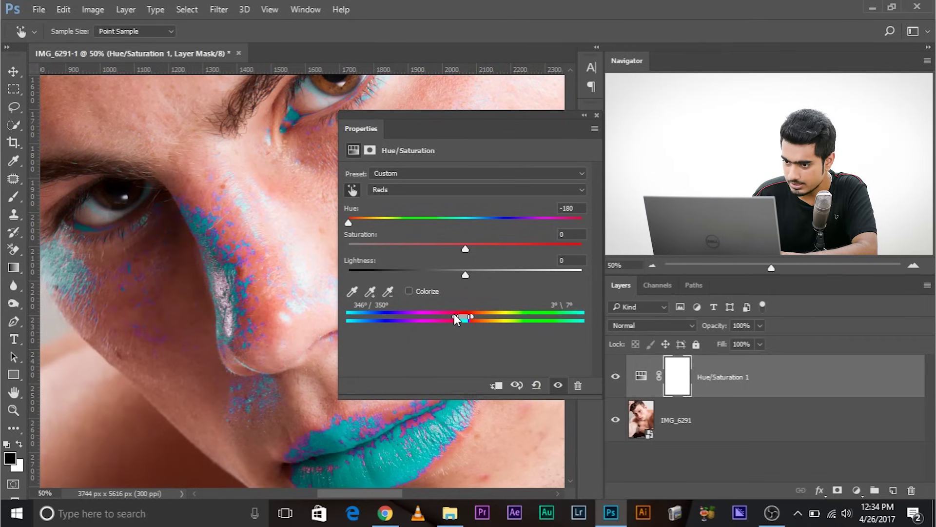
drag(457, 314, 461, 316)
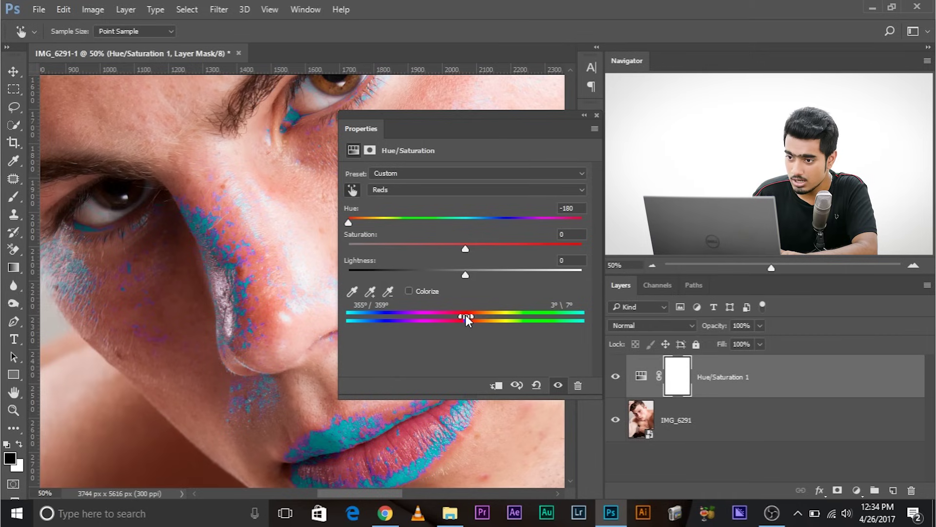
drag(344, 119, 552, 87)
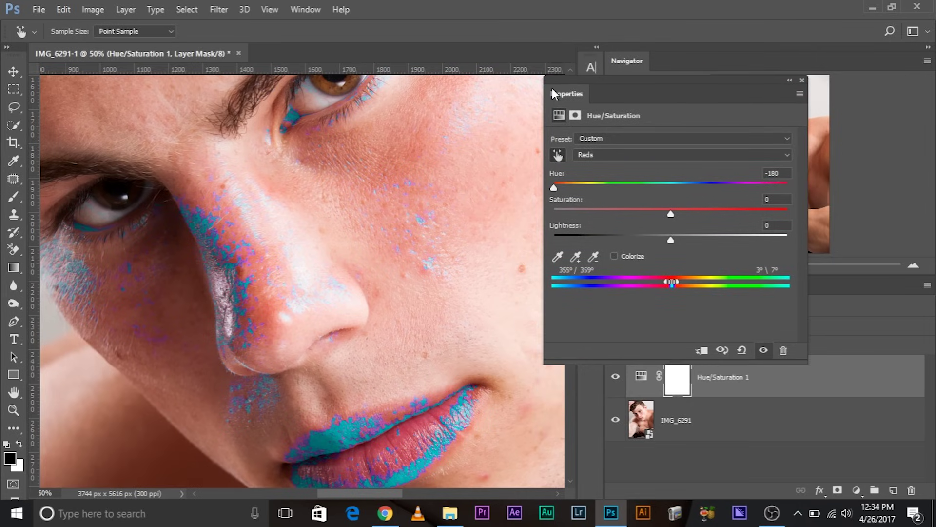
mouse_move(672, 282)
mouse_down()
mouse_move(710, 281)
mouse_move(626, 282)
mouse_move(678, 285)
mouse_up()
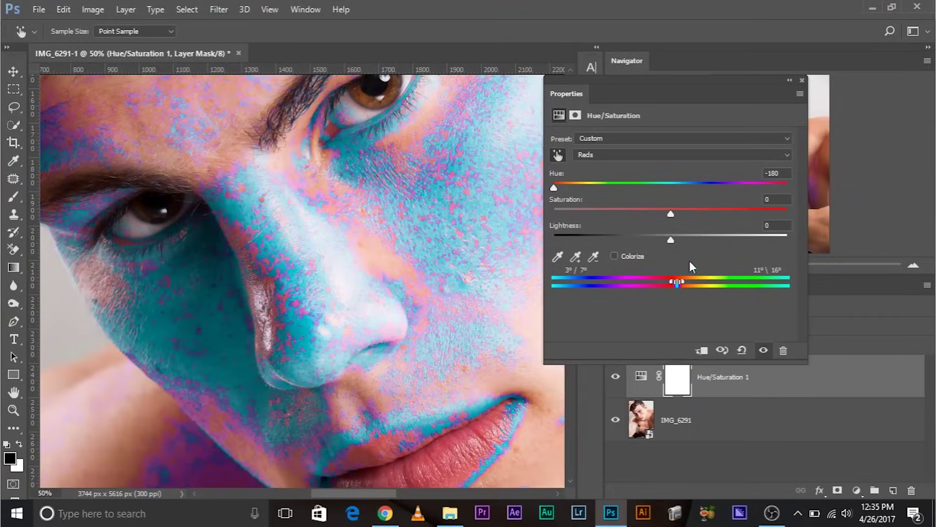
drag(681, 282, 683, 282)
drag(341, 190, 287, 194)
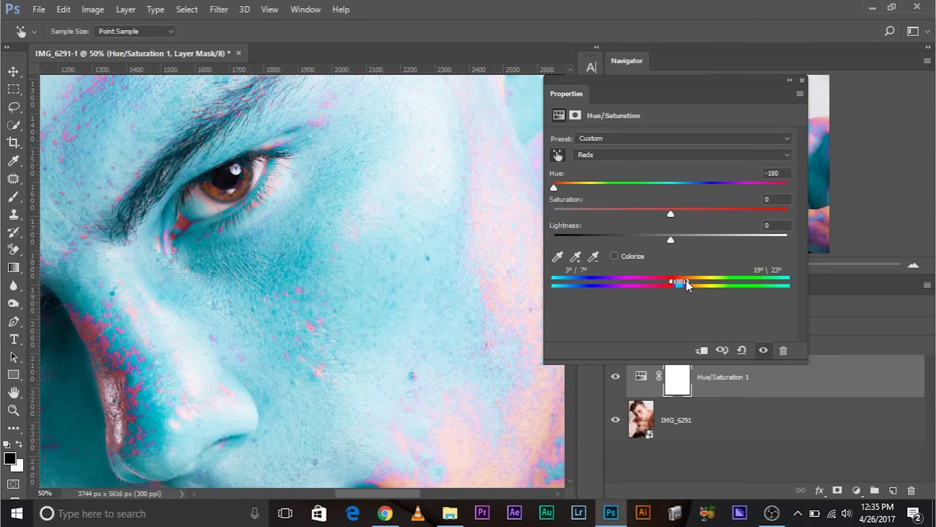
drag(686, 280, 680, 282)
drag(46, 309, 249, 203)
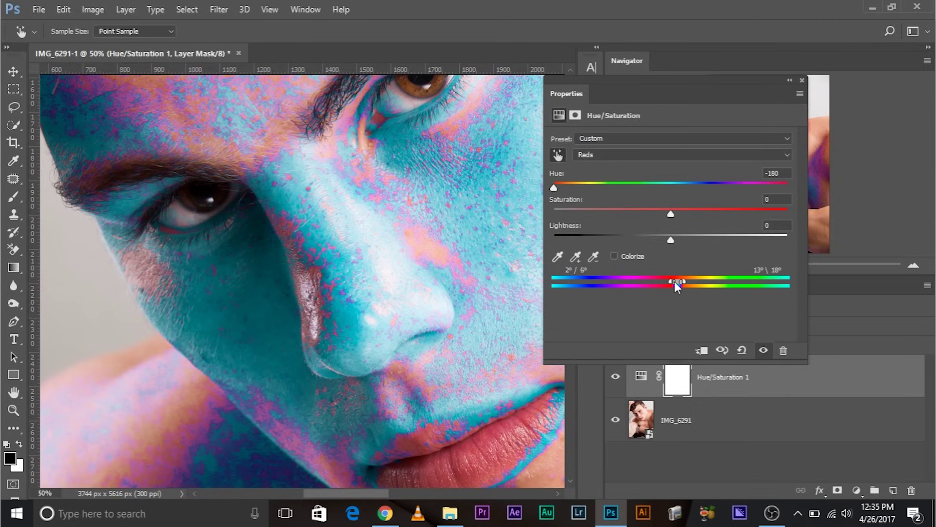
drag(674, 282, 672, 282)
drag(348, 245, 323, 231)
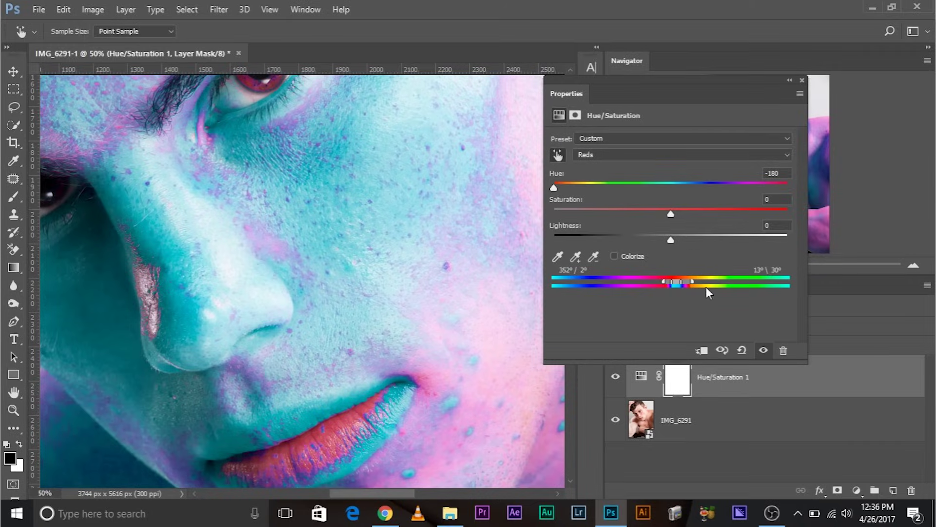
Step: Widen the Reds range toward magenta and check the result across the whole face
drag(664, 283, 660, 282)
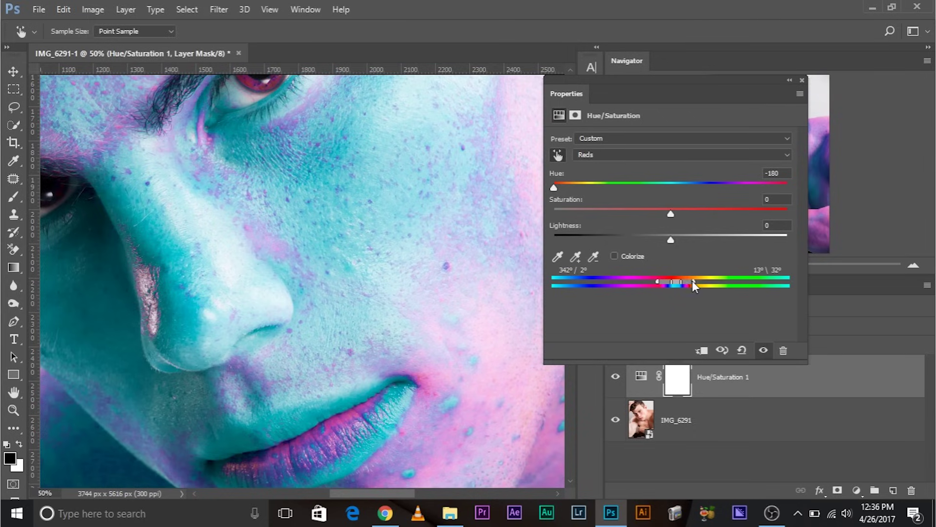
drag(696, 284, 696, 284)
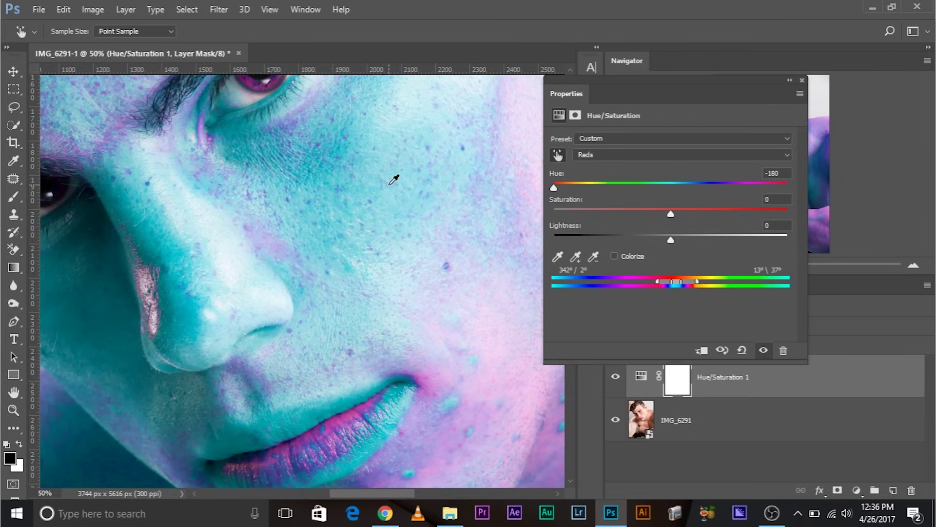
key(ctrl+minus)
key(ctrl+minus)
key(ctrl+minus)
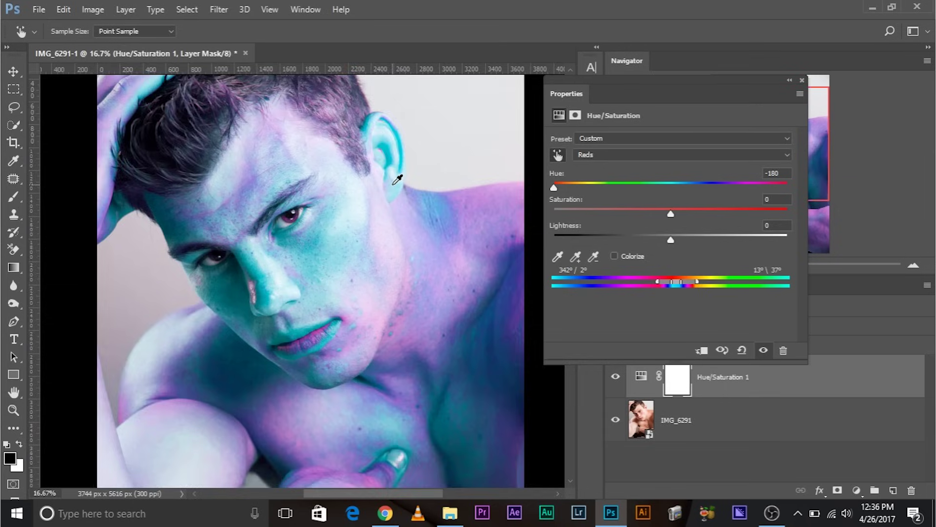
key(ctrl+plus)
key(ctrl+plus)
key(ctrl+plus)
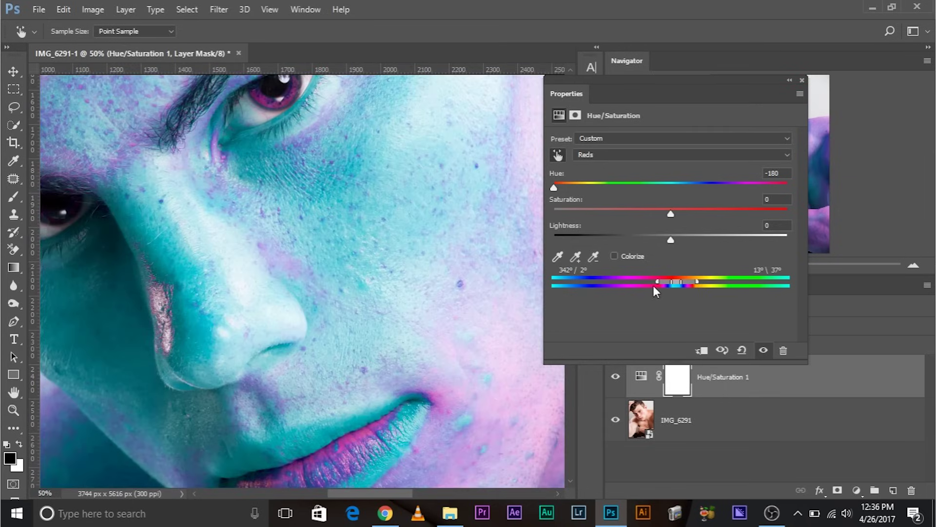
drag(680, 282, 676, 283)
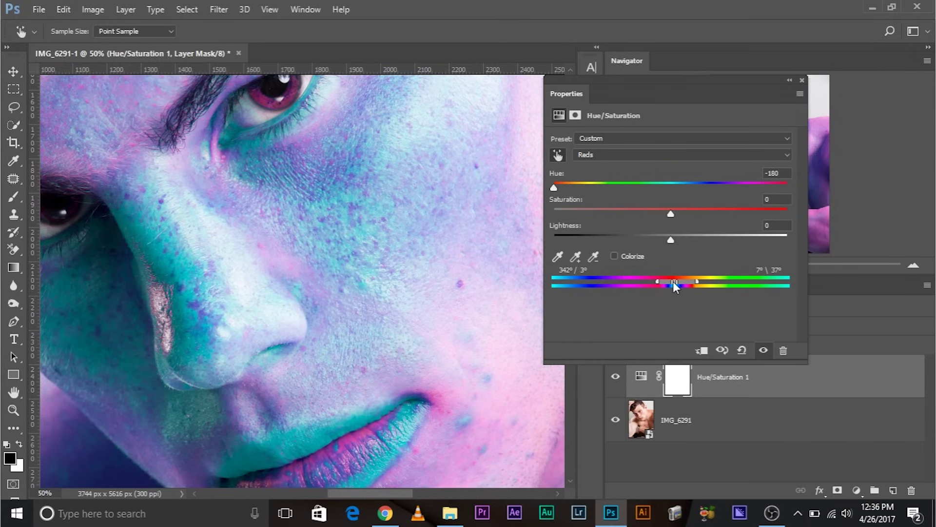
mouse_move(694, 282)
mouse_down()
mouse_move(680, 280)
mouse_move(695, 278)
mouse_up()
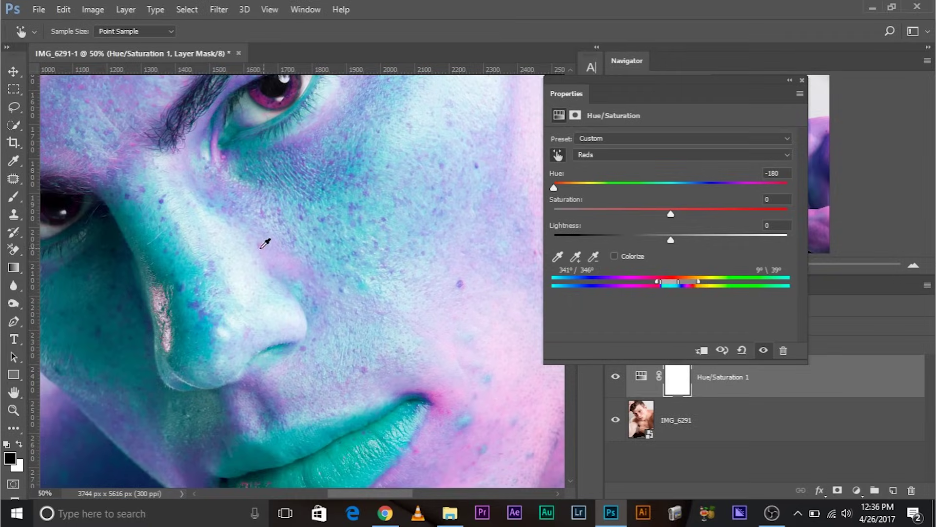
Step: Refine the Reds range to 341°/15°–20°\39°, turning nearly all skin cyan except the lips
drag(265, 244, 397, 177)
scroll(402, 159, down, 5)
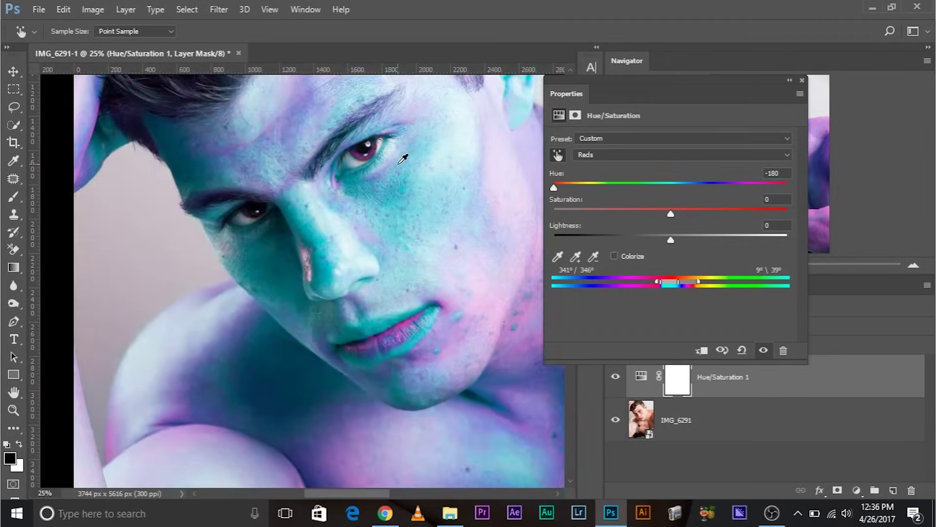
scroll(403, 159, up, 1)
scroll(403, 159, up, 1)
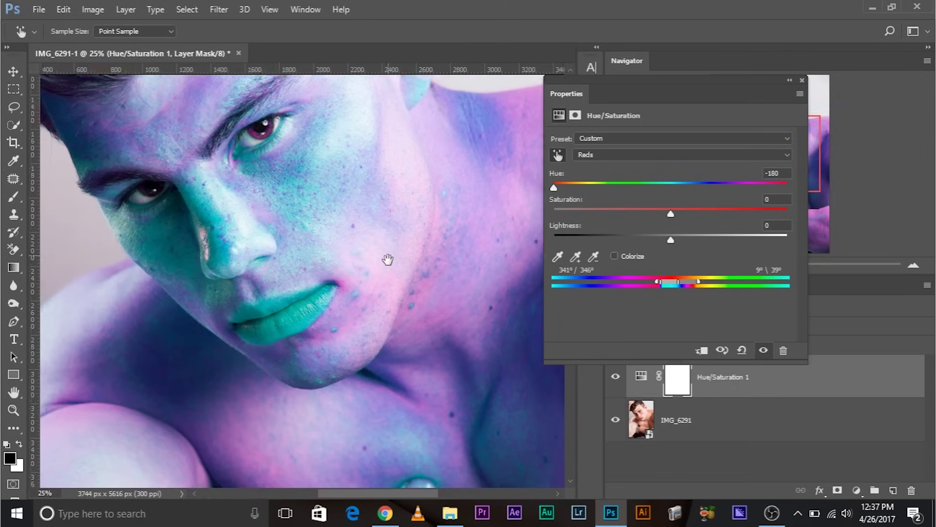
scroll(389, 259, up, 1)
mouse_move(555, 187)
mouse_down()
mouse_move(673, 189)
mouse_move(553, 187)
mouse_up()
drag(662, 283, 682, 287)
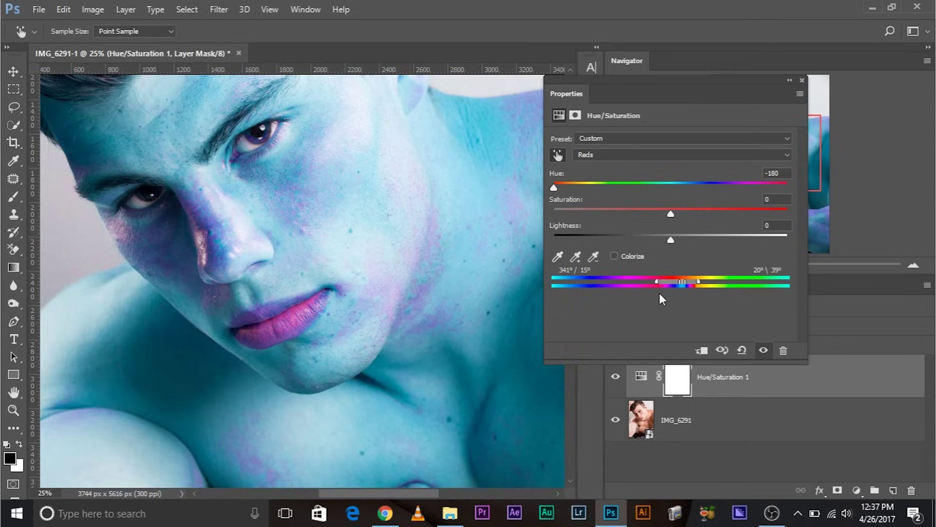
key(ctrl+plus)
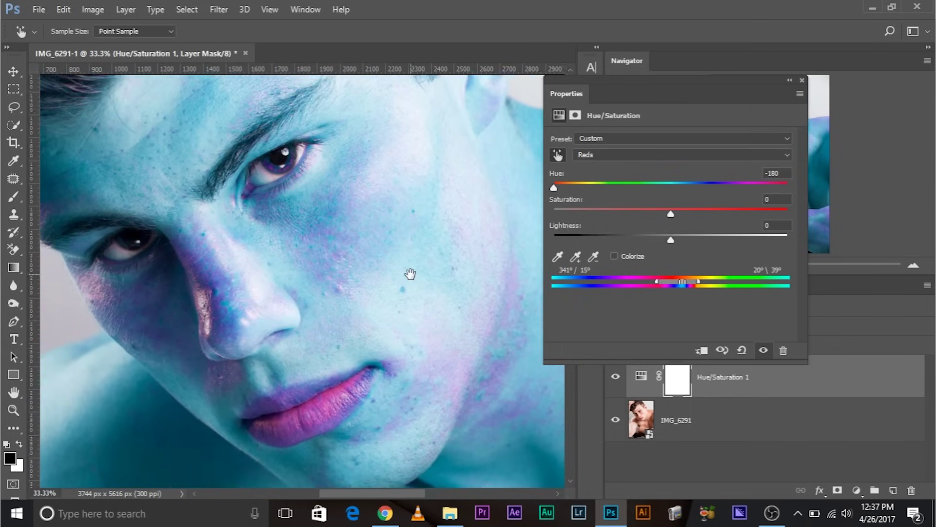
Step: Tighten the Reds range to 348°/3°–11°\25° and return Hue to 0
drag(657, 282, 679, 282)
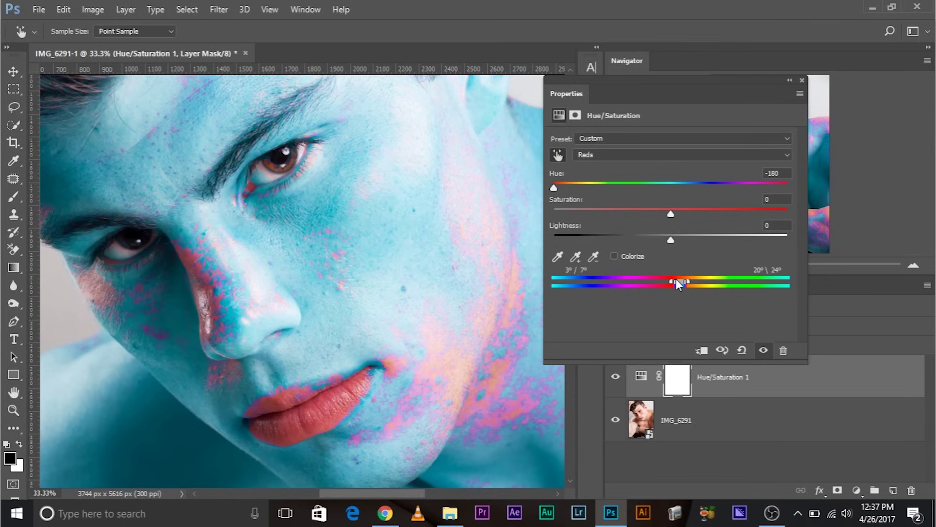
mouse_move(673, 283)
mouse_down()
mouse_move(690, 279)
mouse_move(663, 280)
mouse_up()
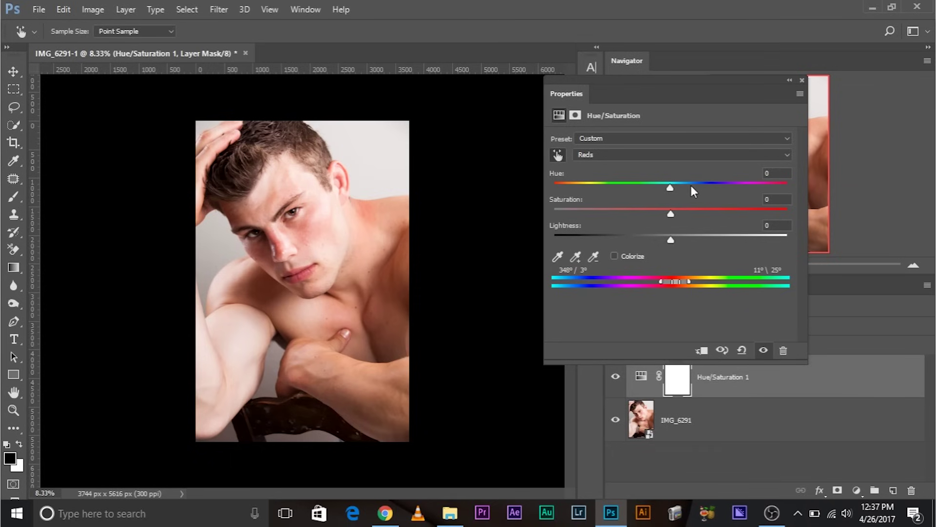
key(ctrl+plus)
key(ctrl+plus)
key(ctrl+plus)
Step: Shift the Reds hue to +11 and toggle Hue/Saturation 1 on and off to compare
drag(241, 329, 241, 360)
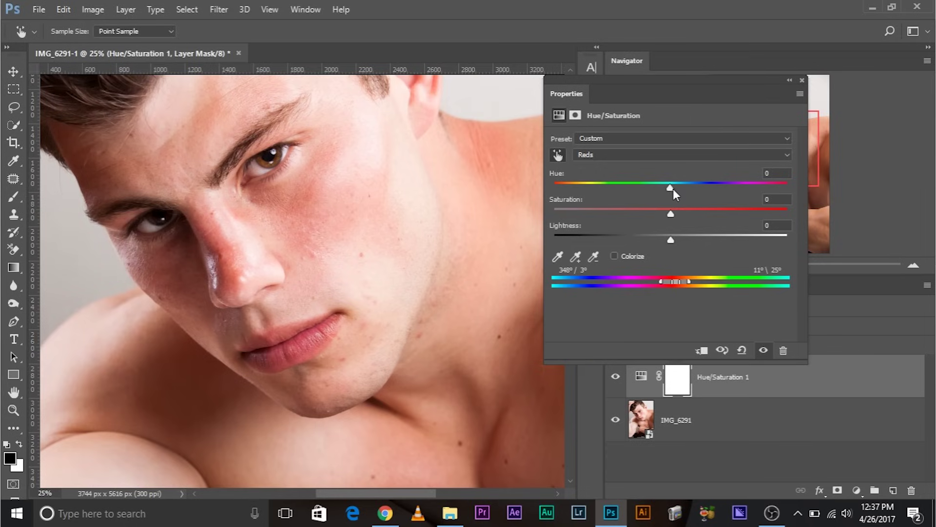
drag(670, 186, 663, 213)
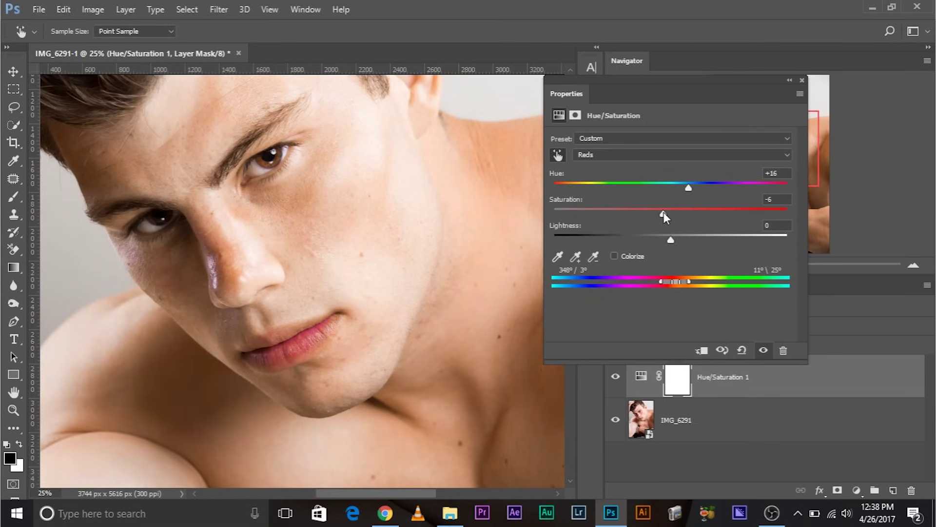
click(802, 80)
click(615, 377)
click(614, 377)
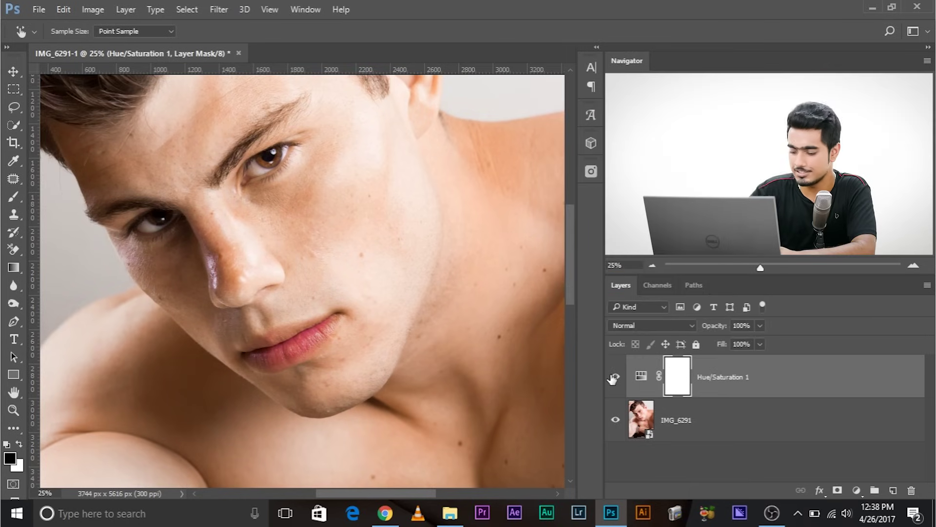
scroll(537, 295, down, 3)
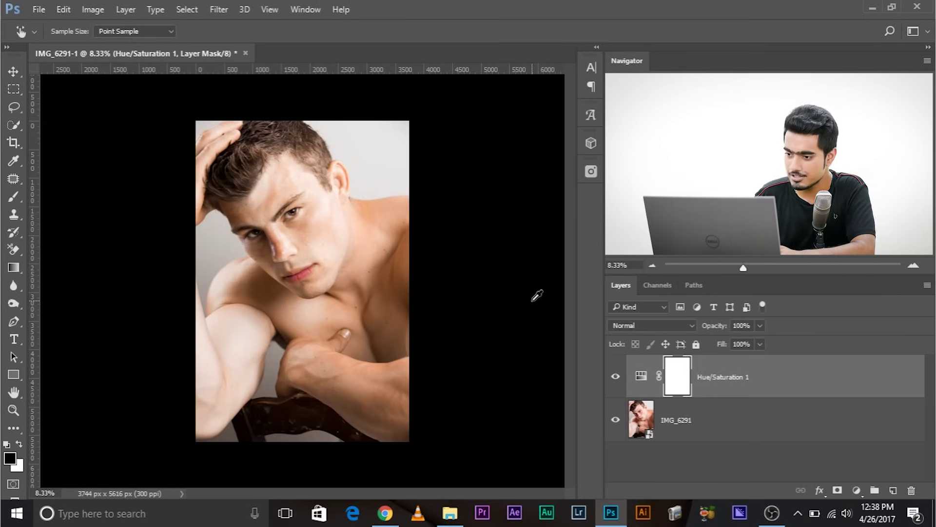
click(615, 377)
click(615, 377)
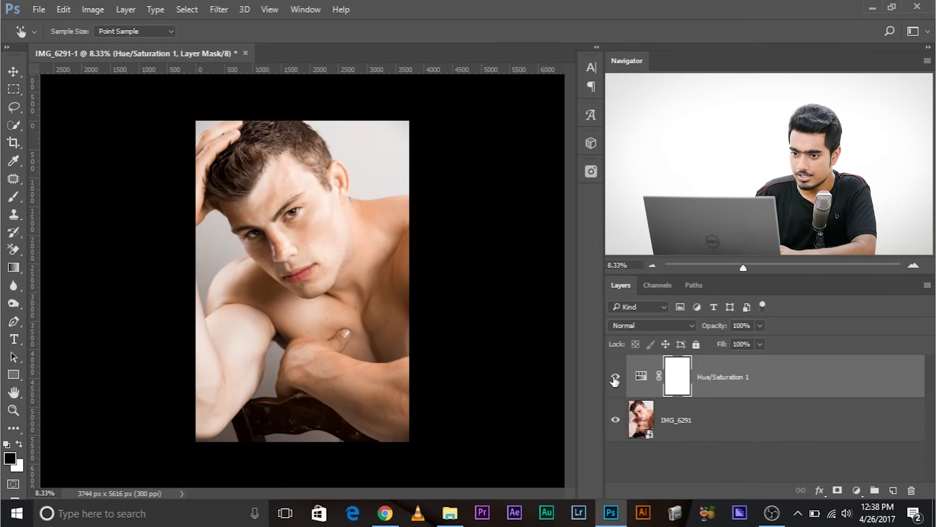
key(ctrl+plus)
key(ctrl+plus)
key(ctrl+plus)
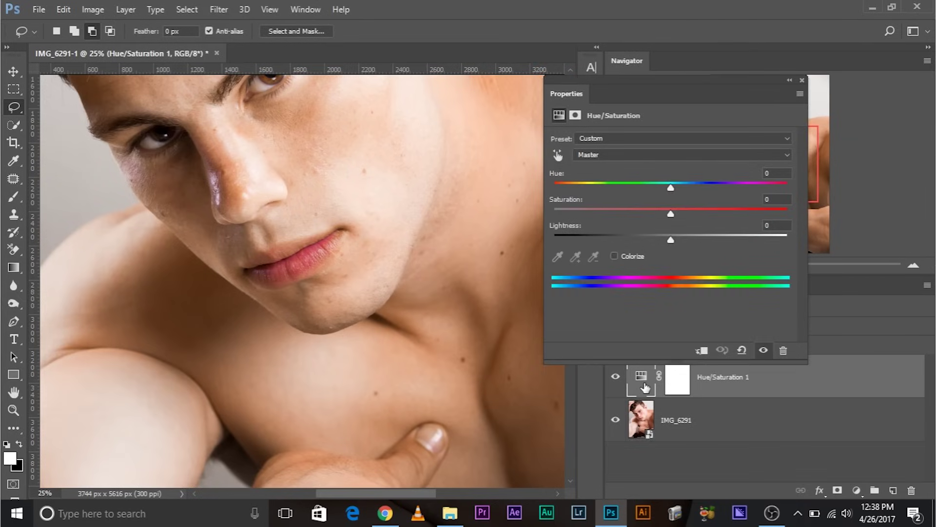
Step: Set Reds Hue to +19 and Saturation to -3, then compare with the layer toggled
click(605, 155)
click(602, 169)
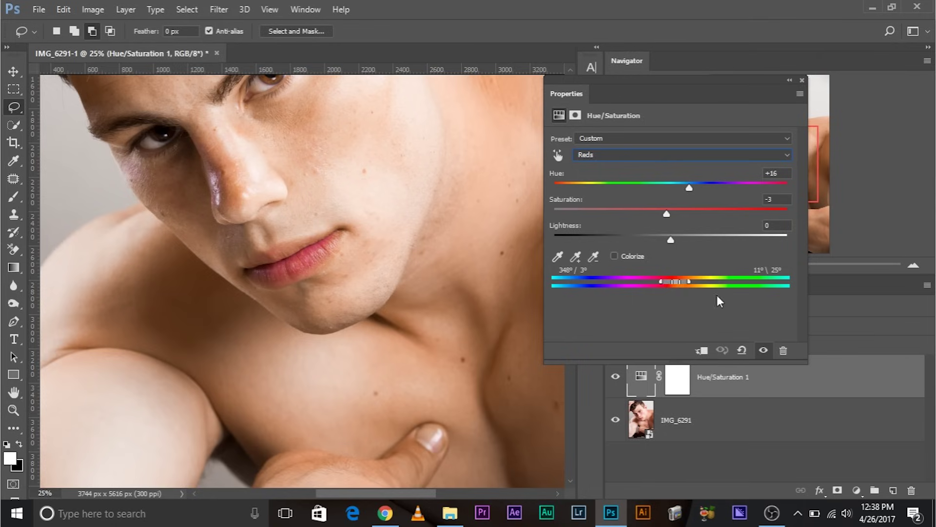
drag(195, 183, 206, 307)
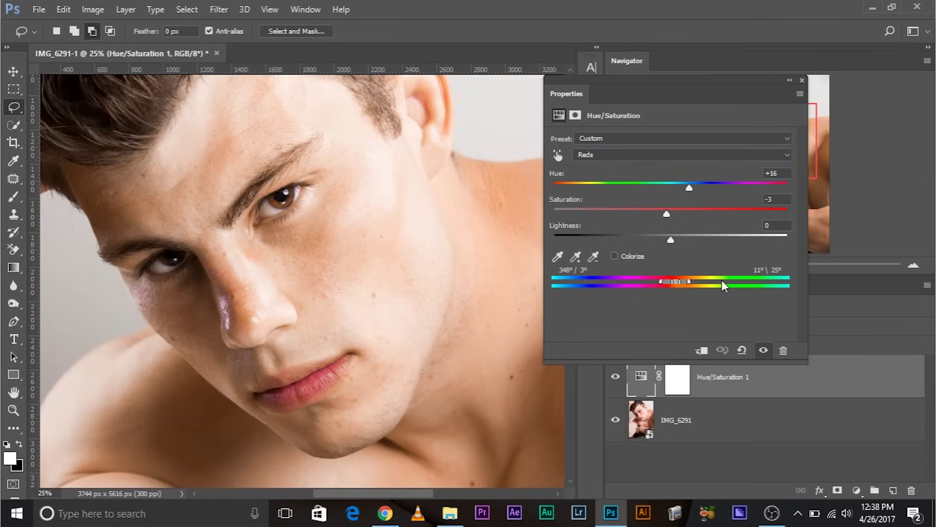
key(ctrl+plus)
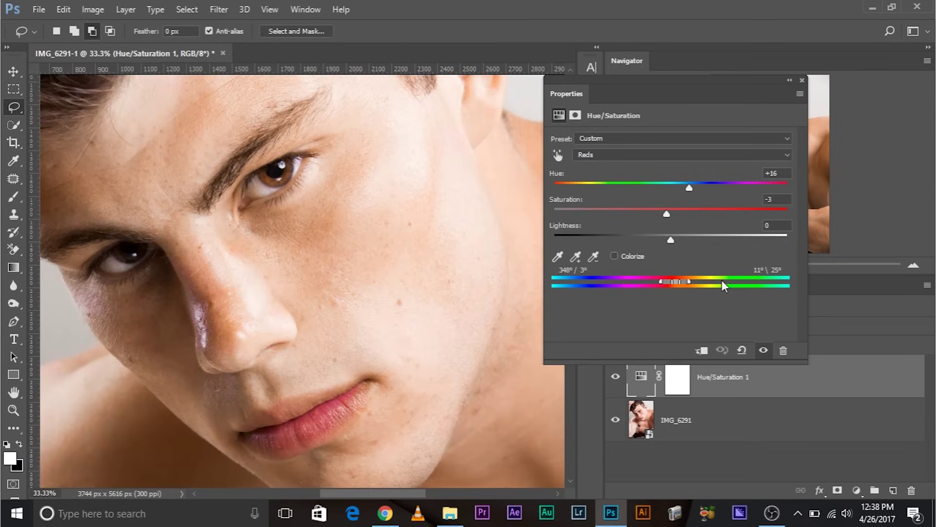
mouse_move(672, 186)
mouse_down()
mouse_move(692, 183)
mouse_move(681, 183)
mouse_move(687, 188)
mouse_up()
drag(666, 214, 668, 213)
click(803, 80)
click(615, 378)
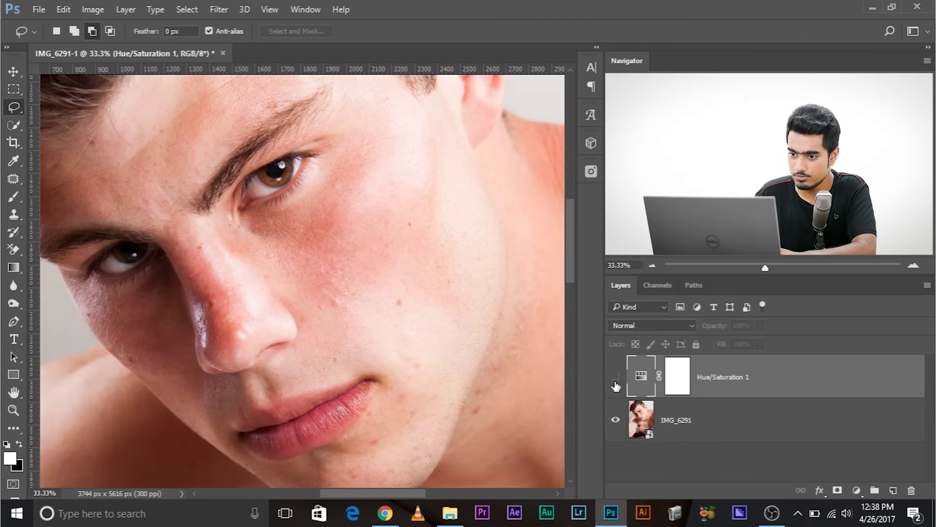
click(615, 377)
key(ctrl+minus)
key(ctrl+minus)
key(ctrl+minus)
key(ctrl+minus)
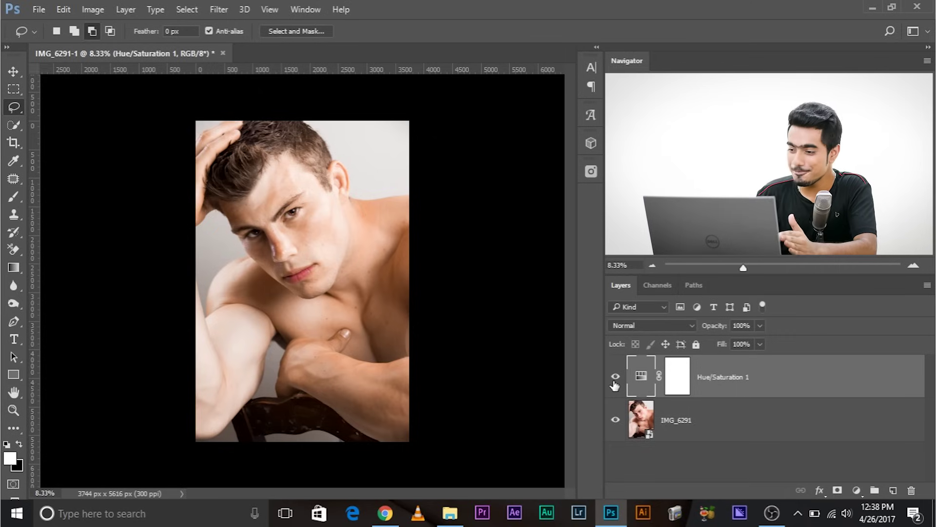
double_click(642, 418)
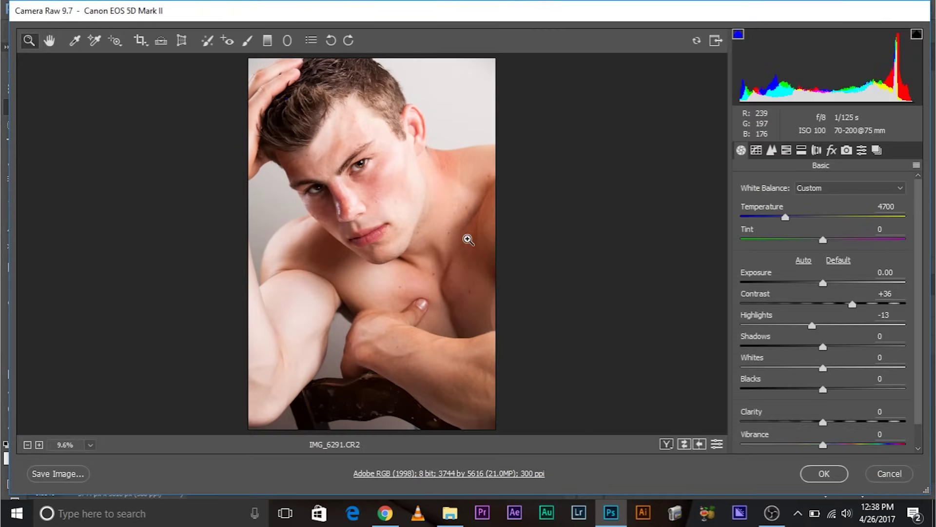
Step: Confirm the raw settings with OK to close Camera Raw
click(838, 470)
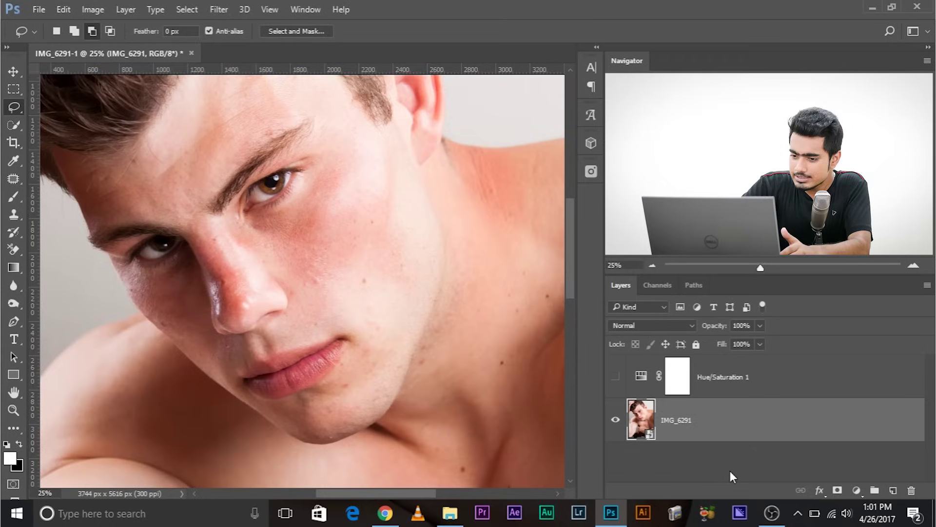
Step: Zoom to 33.3% on the face, show the Hue/Saturation 1 layer again and select its mask
key(ctrl+minus)
key(ctrl+minus)
key(ctrl+minus)
key(ctrl+plus)
key(ctrl+plus)
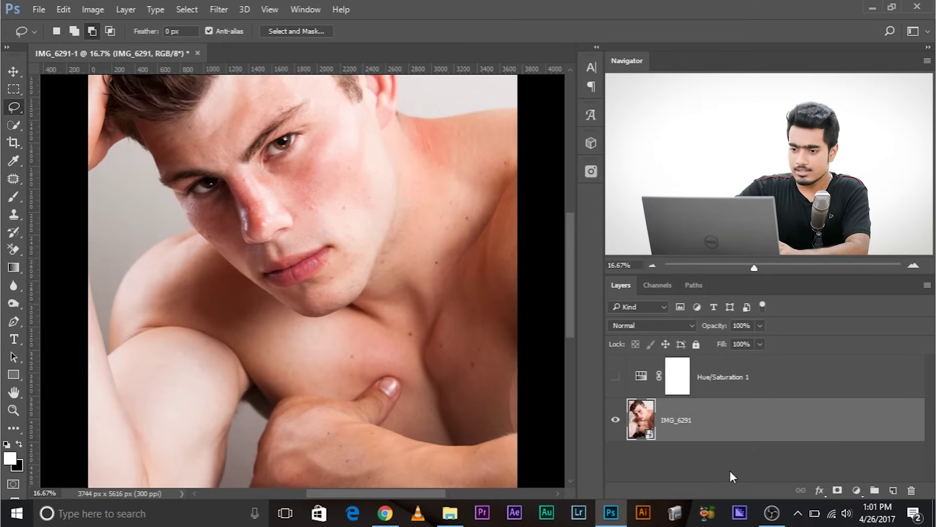
key(ctrl+plus)
key(ctrl+plus)
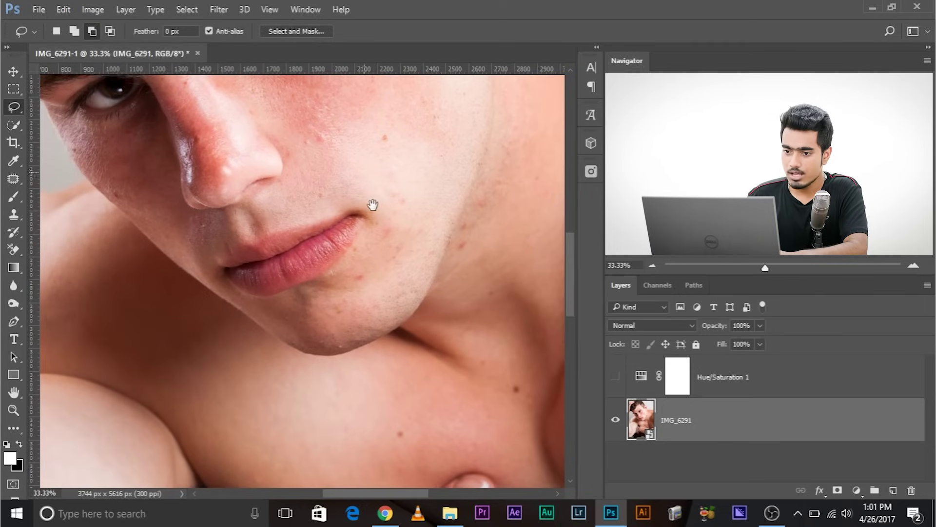
drag(372, 205, 564, 340)
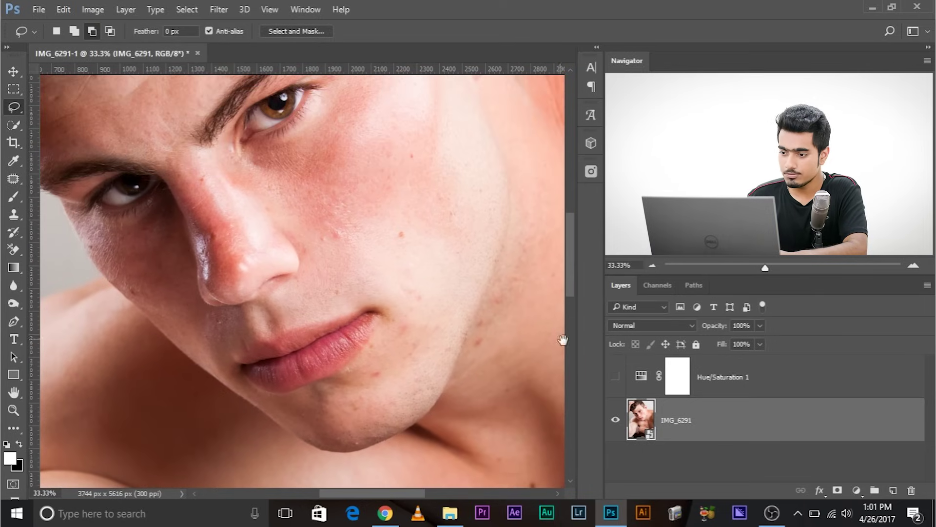
click(614, 377)
scroll(293, 205, up, 1)
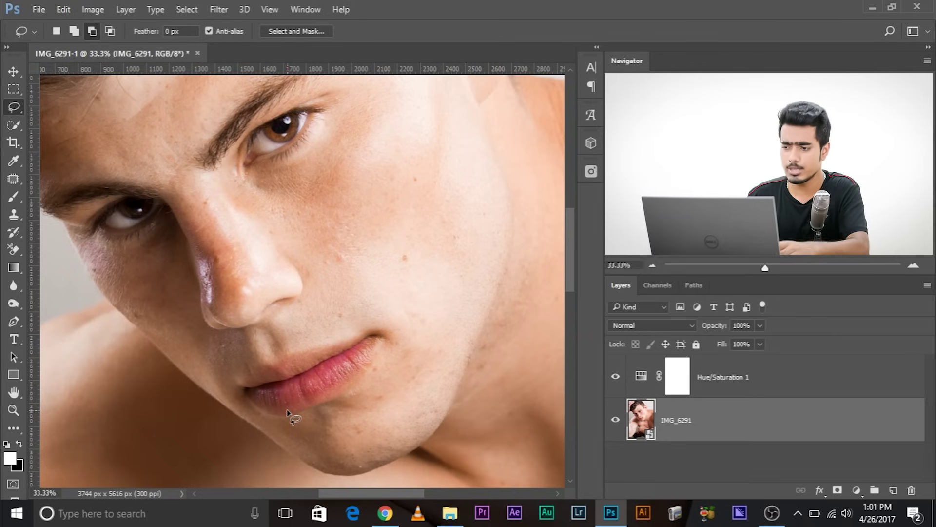
click(679, 378)
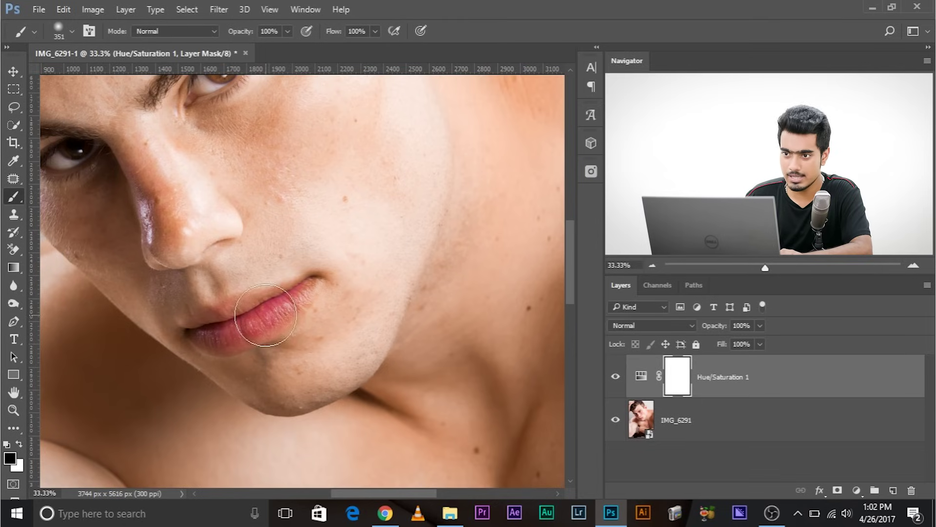
Step: Resize the brush to 159 px, compare the redness correction off and on, and center the face
mouse_move(255, 320)
mouse_down()
mouse_move(234, 322)
mouse_move(256, 337)
mouse_move(315, 281)
mouse_up()
click(616, 377)
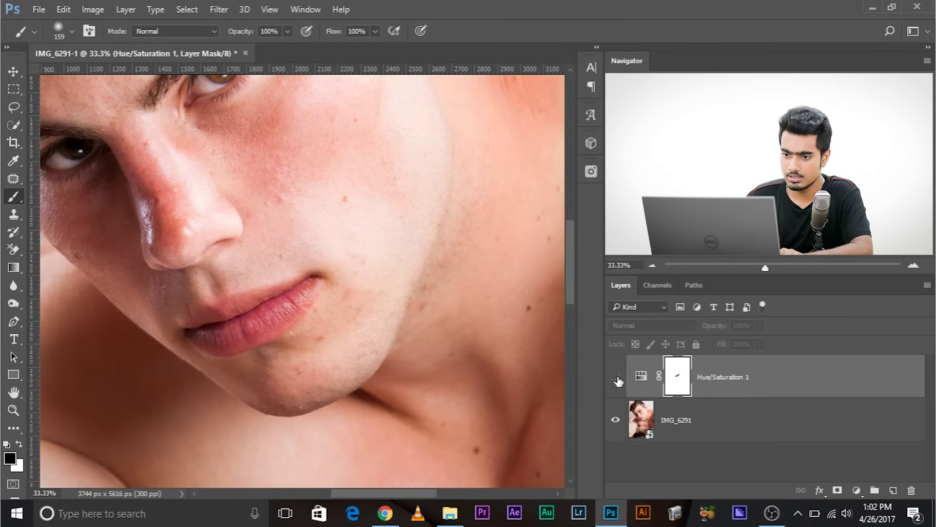
click(617, 378)
drag(193, 272, 212, 310)
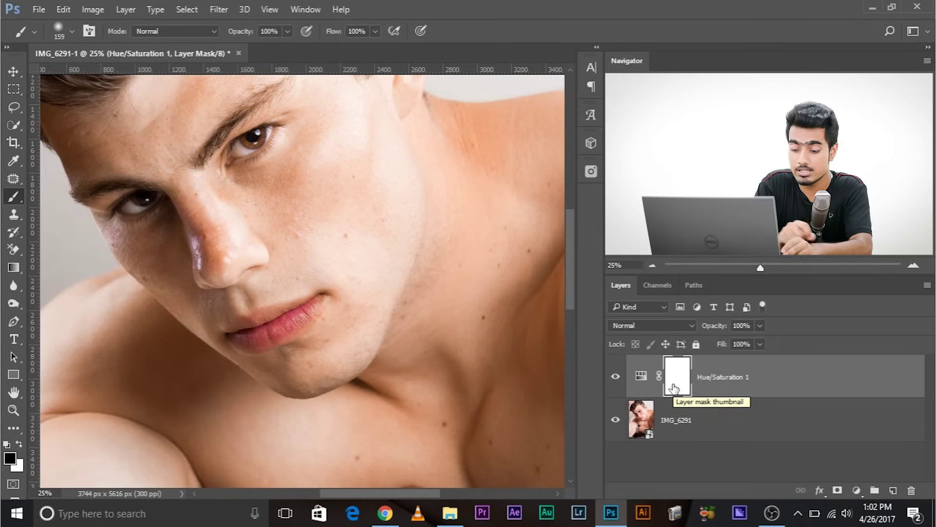
Step: Invert the mask to black, switch to white, and paint the red cheek with a ~479 px brush
key(ctrl+i)
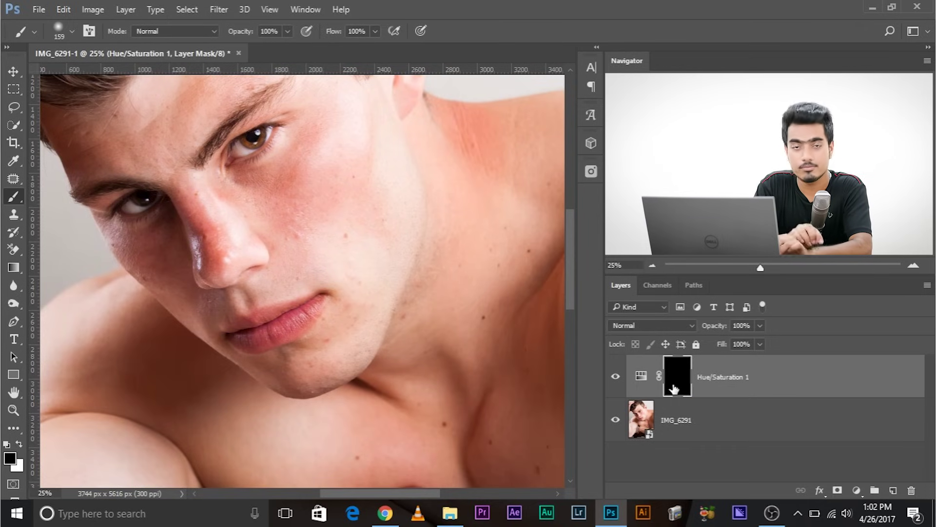
scroll(253, 229, up, 3)
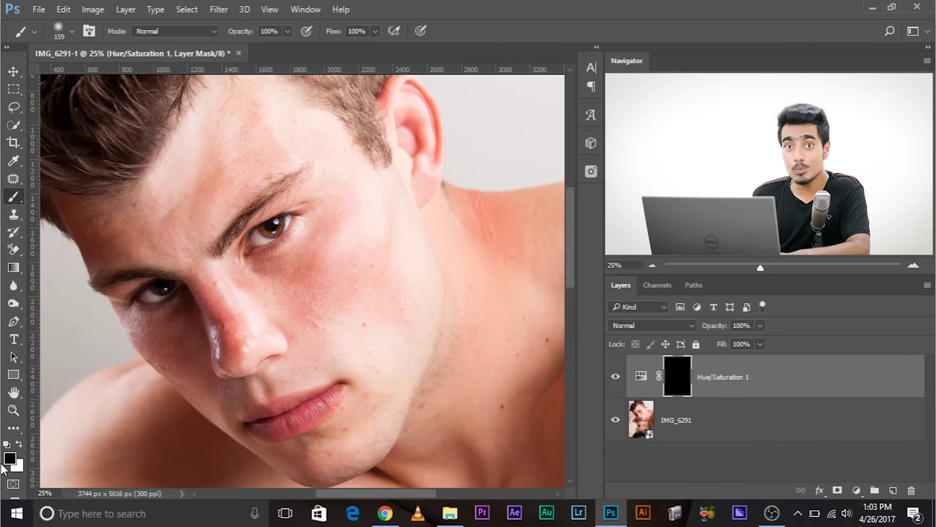
key(x)
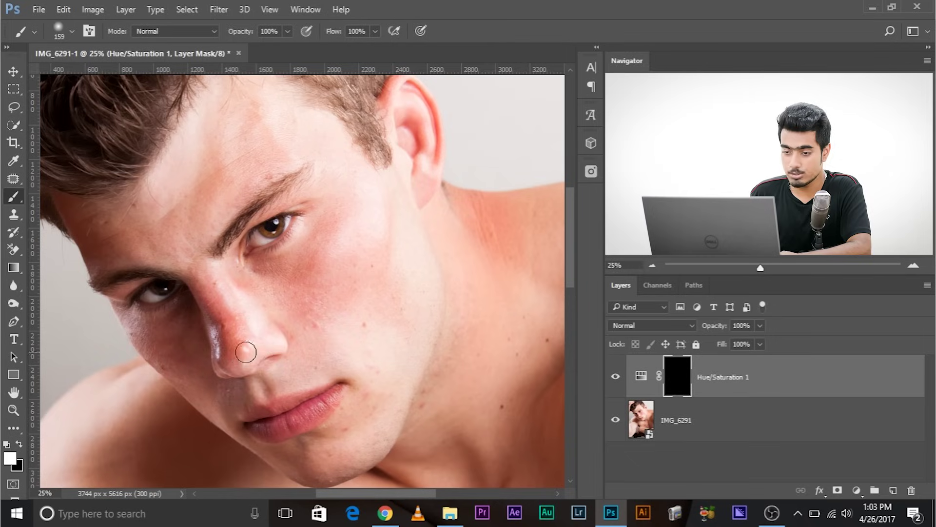
drag(248, 351, 302, 361)
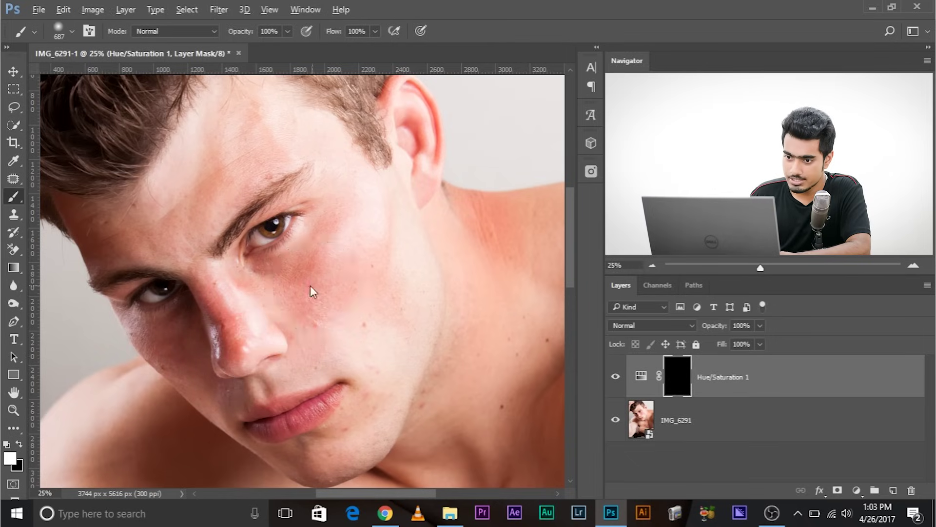
mouse_move(280, 286)
mouse_down()
mouse_move(326, 257)
mouse_move(315, 315)
mouse_move(284, 298)
mouse_move(331, 337)
mouse_move(395, 291)
mouse_move(402, 310)
mouse_move(271, 156)
mouse_move(219, 203)
mouse_move(249, 143)
mouse_move(232, 105)
mouse_move(101, 217)
mouse_move(112, 242)
mouse_up()
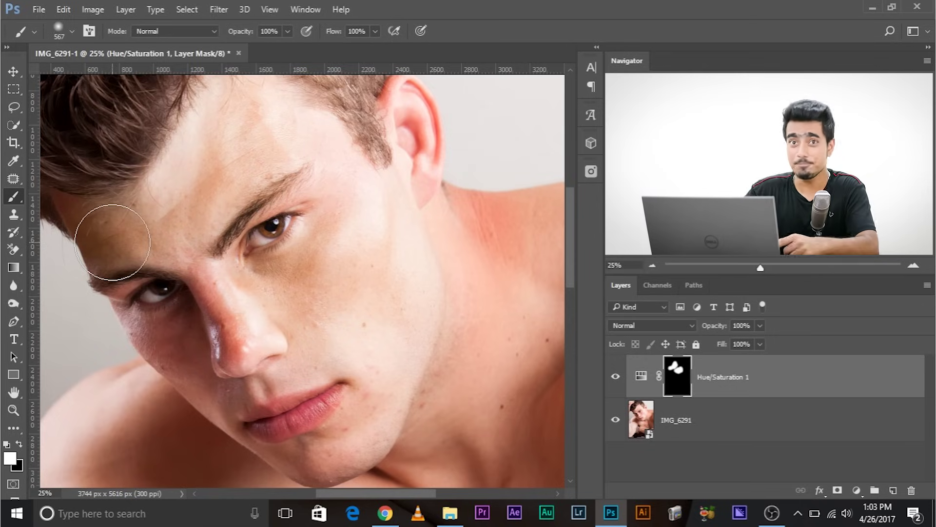